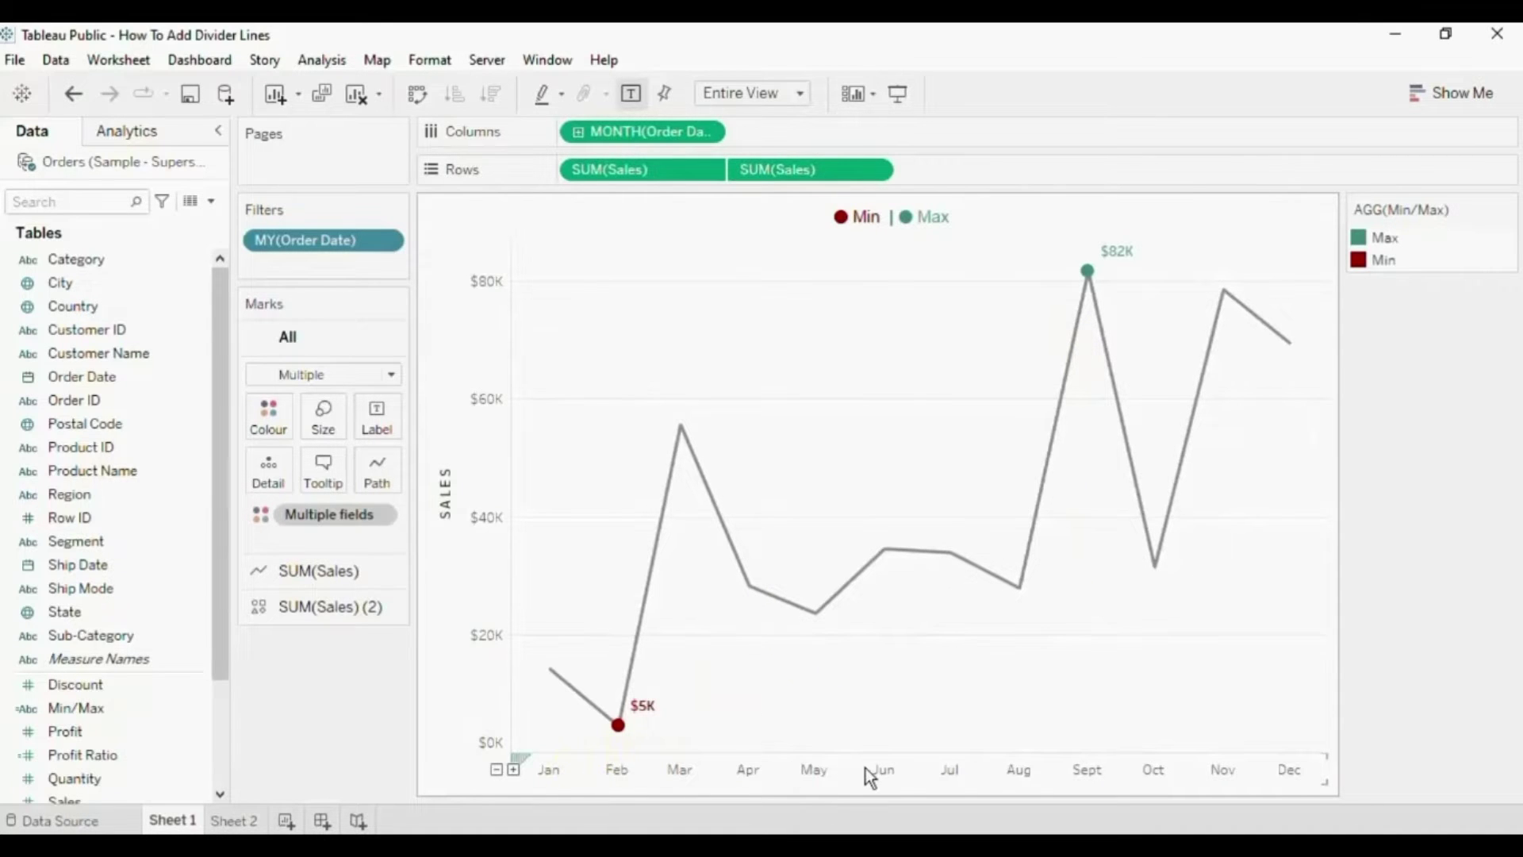
Step: Show Sheet 2's regional sales: West $725K, East $679K, Central $501K, South $392K
{"action": "left_click", "coordinate": [236, 817]}
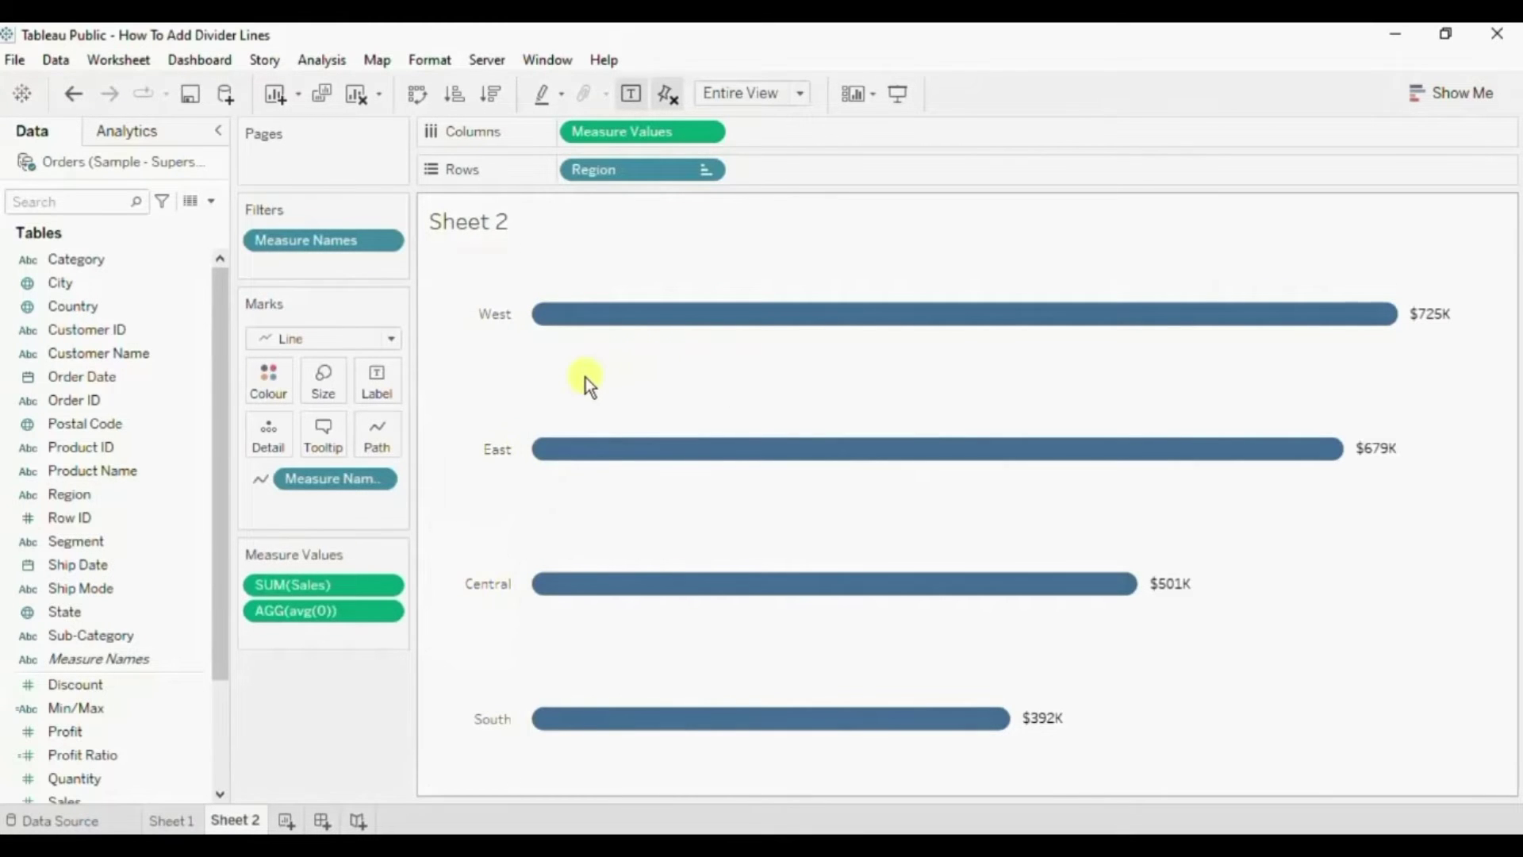
{"action": "mouse_move", "coordinate": [602, 325]}
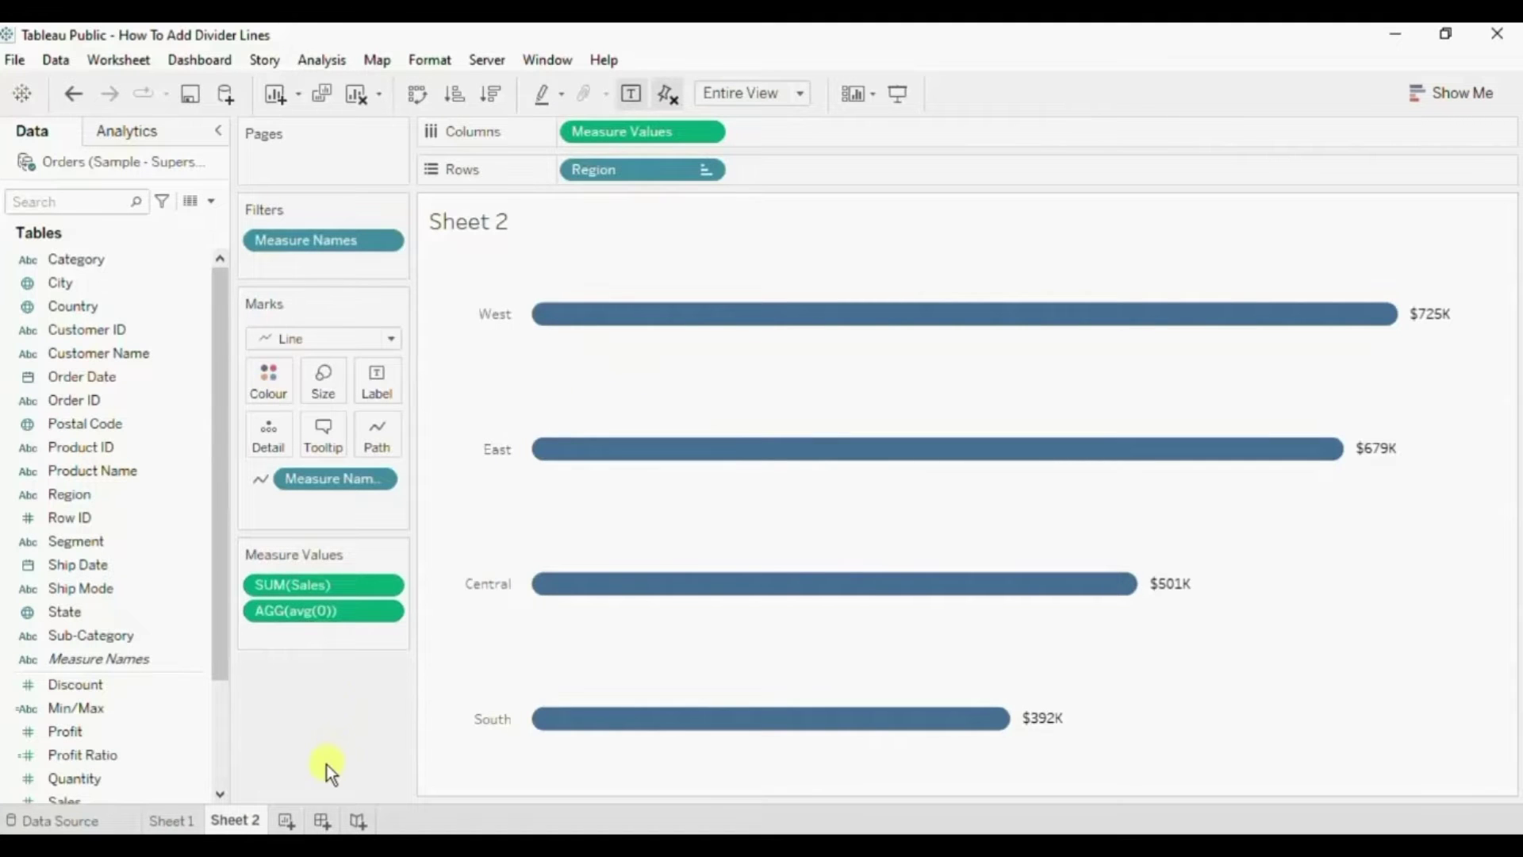
Step: Create a new dashboard with a horizontal container holding the Sheet 1 line chart
{"action": "left_click", "coordinate": [322, 820]}
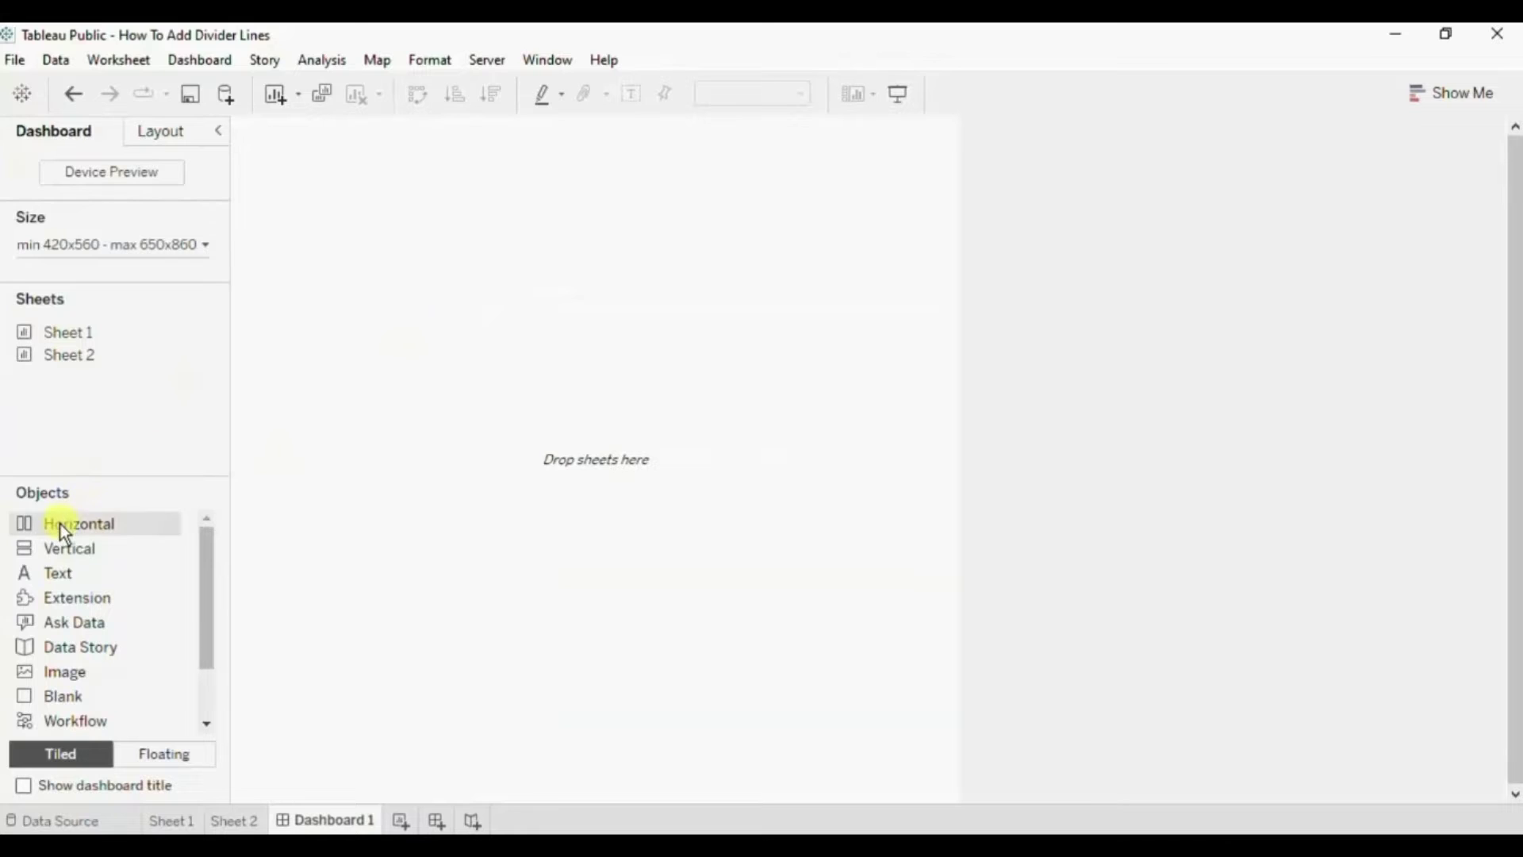
{"action": "left_click_drag", "start_coordinate": [60, 522], "coordinate": [340, 407]}
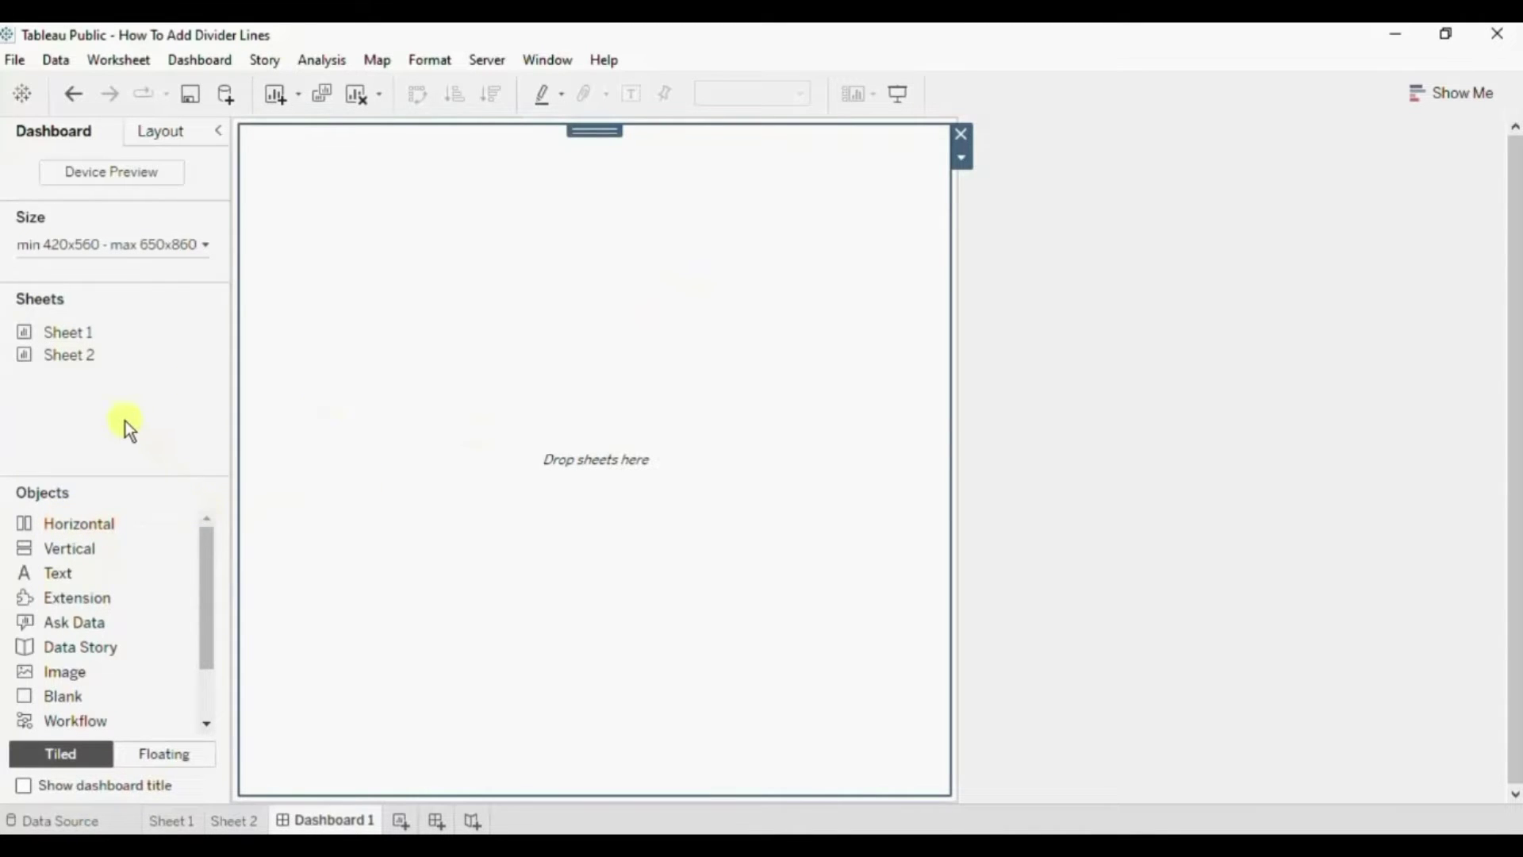
{"action": "mouse_move", "coordinate": [52, 330]}
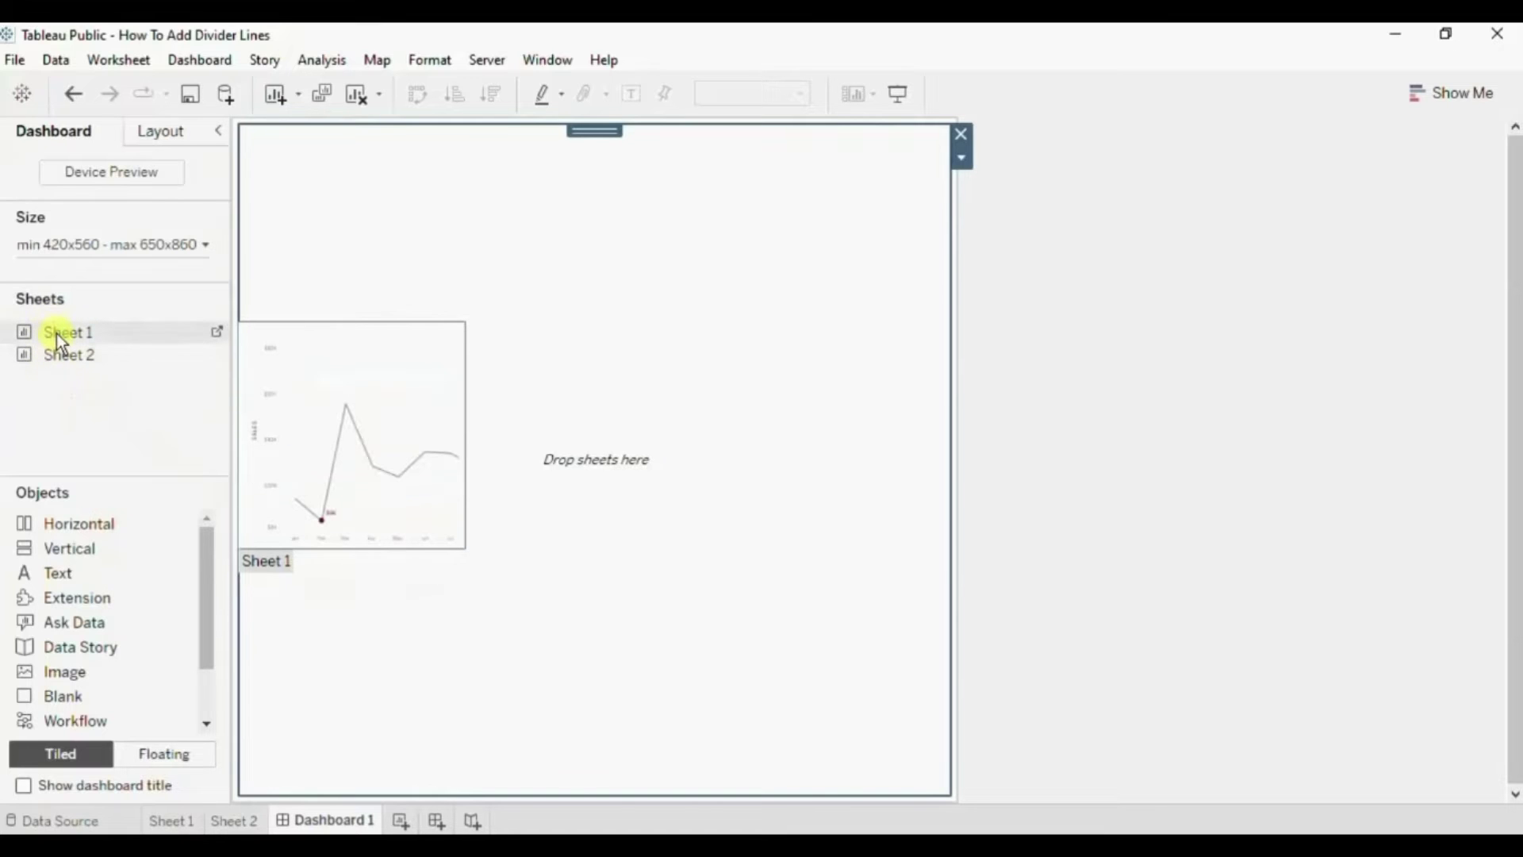
{"action": "left_click_drag", "start_coordinate": [55, 337], "coordinate": [311, 319]}
Step: Remove the Min/Max legend from the dashboard
{"action": "mouse_move", "coordinate": [178, 351]}
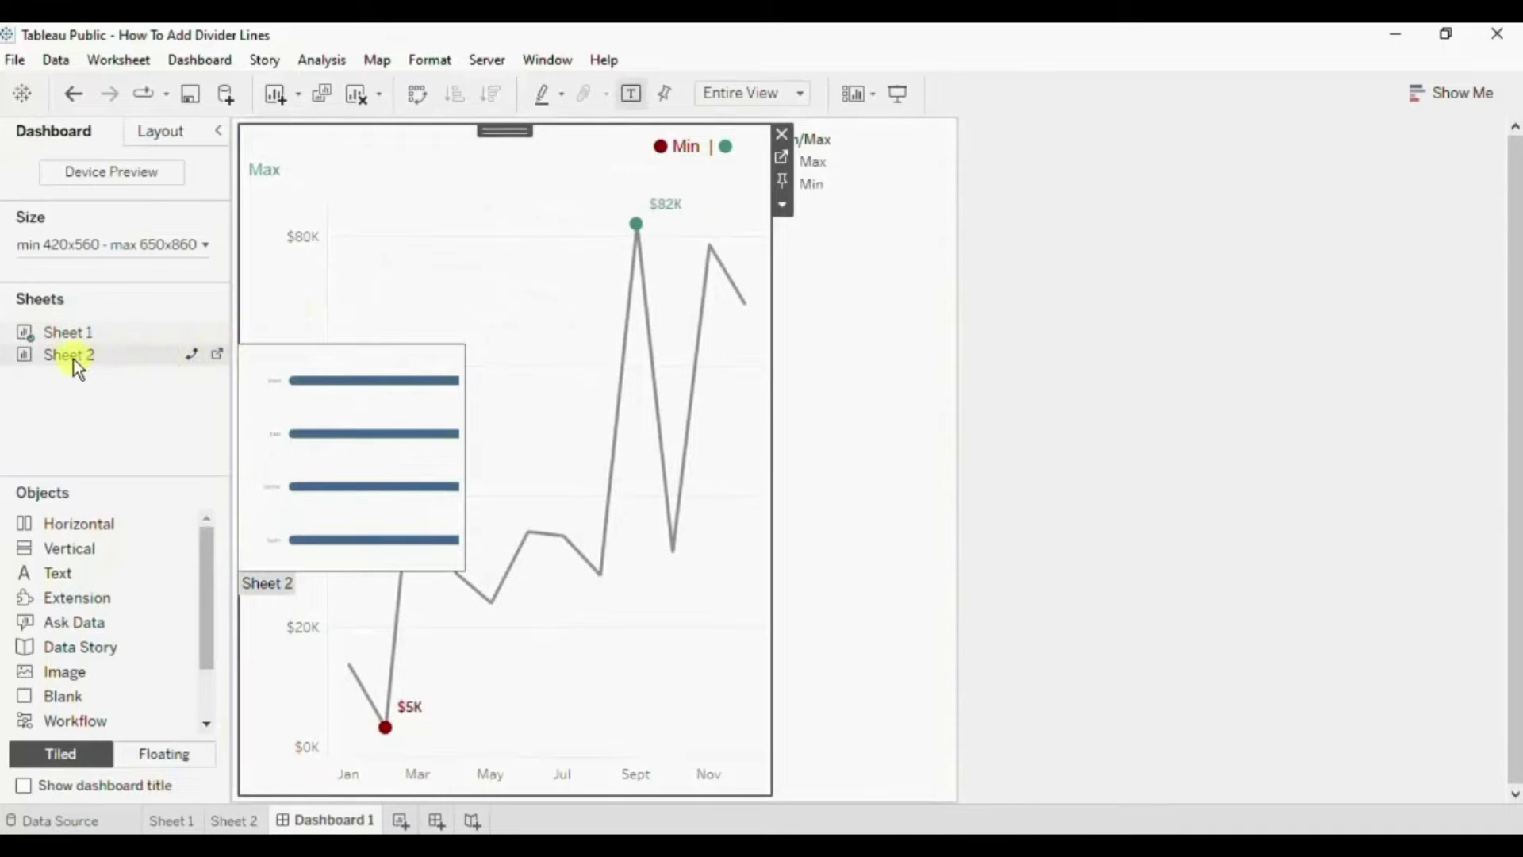
{"action": "left_click", "coordinate": [840, 217]}
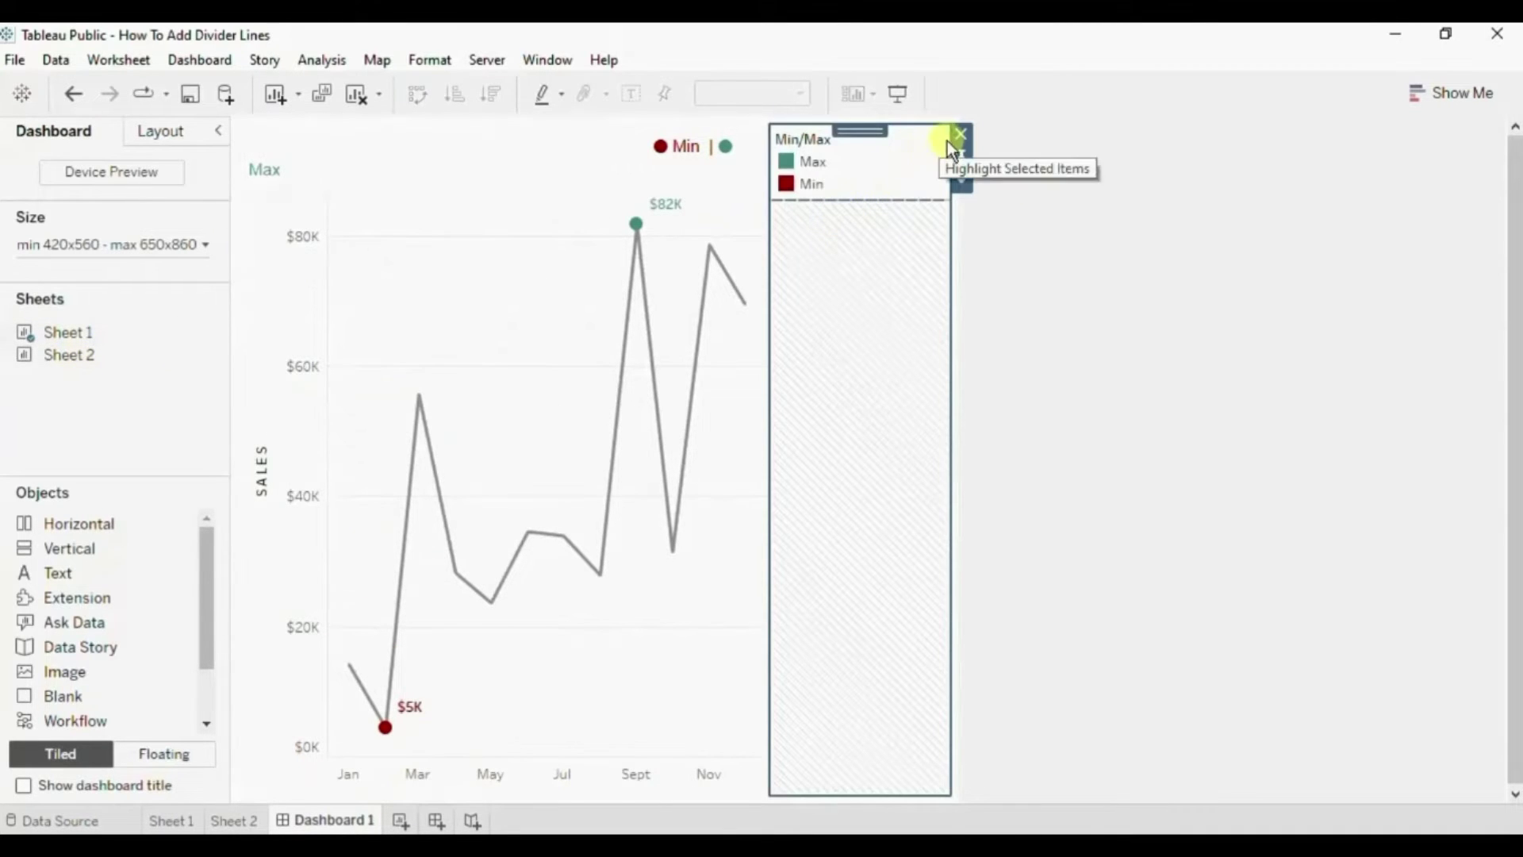
{"action": "left_click", "coordinate": [900, 150]}
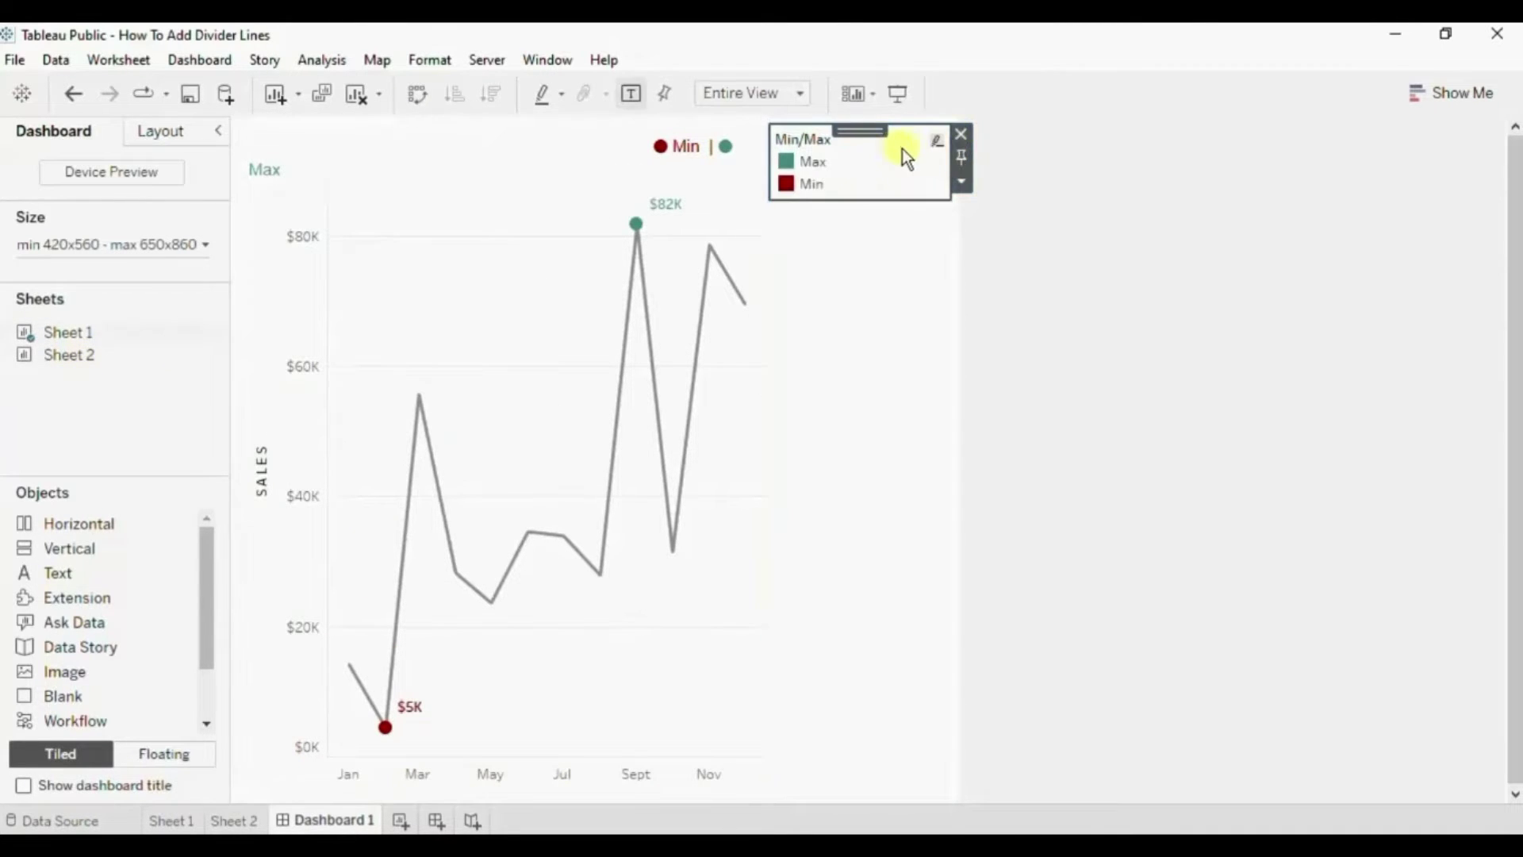
{"action": "left_click", "coordinate": [959, 136]}
Step: Place the Sheet 2 bar chart right of the line chart and fix the dashboard size at 1020 x 360 px
{"action": "mouse_move", "coordinate": [65, 361]}
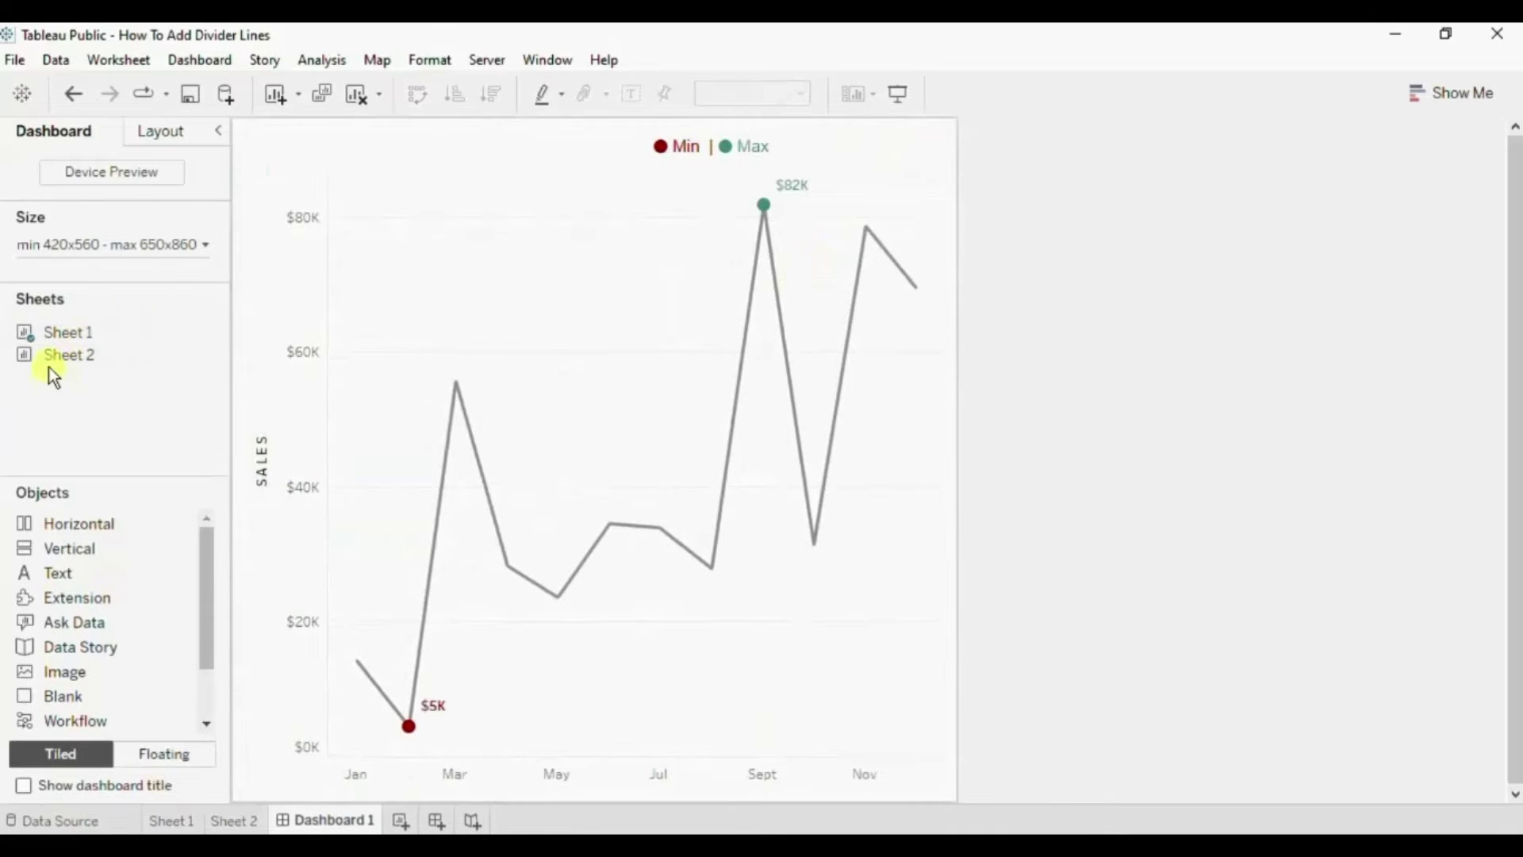
{"action": "left_click_drag", "start_coordinate": [49, 358], "coordinate": [771, 330]}
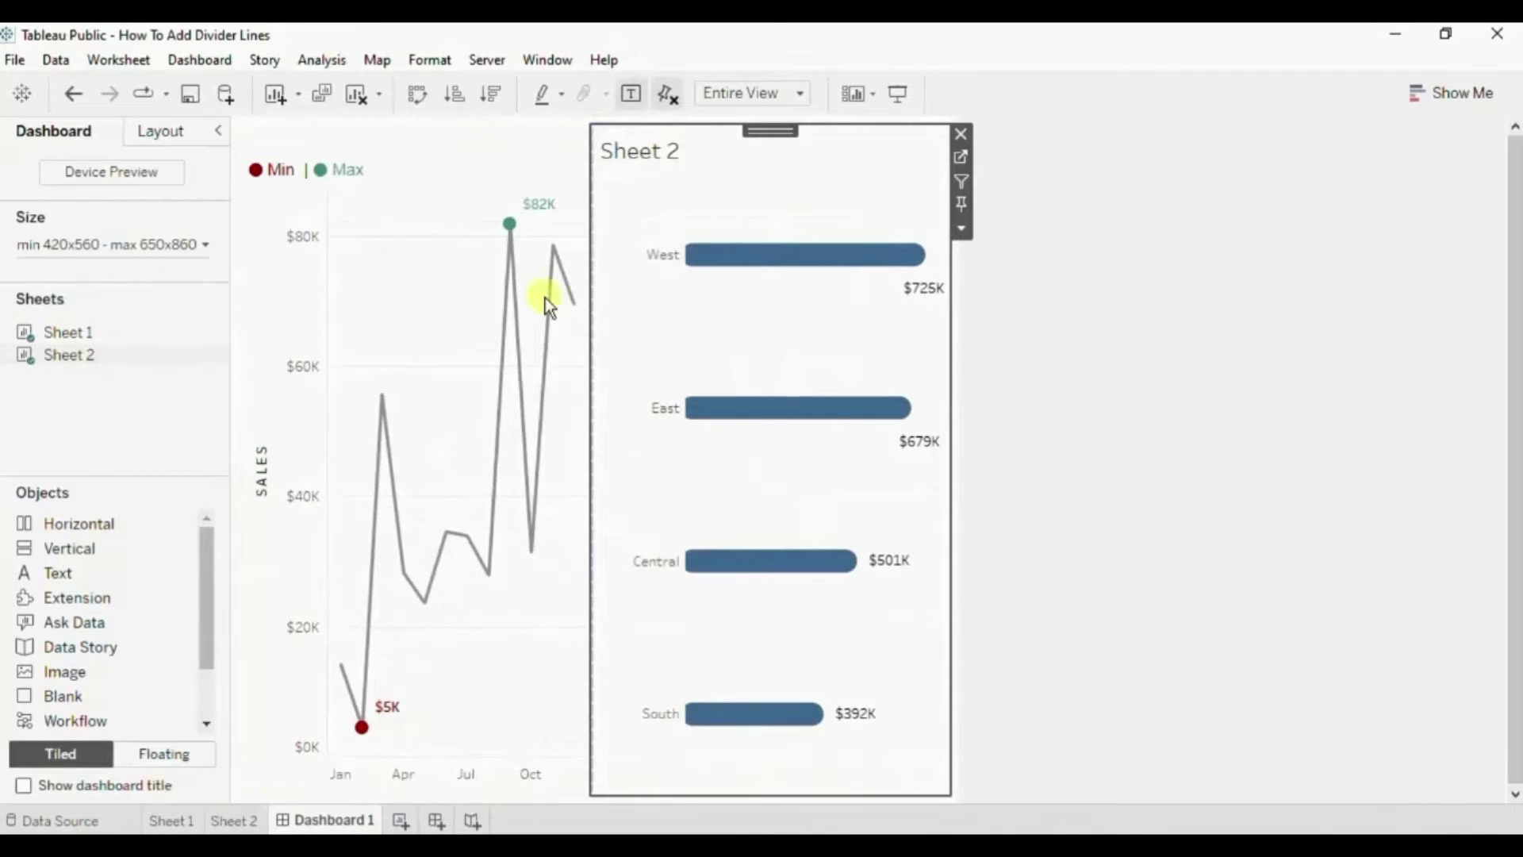
{"action": "left_click", "coordinate": [127, 239]}
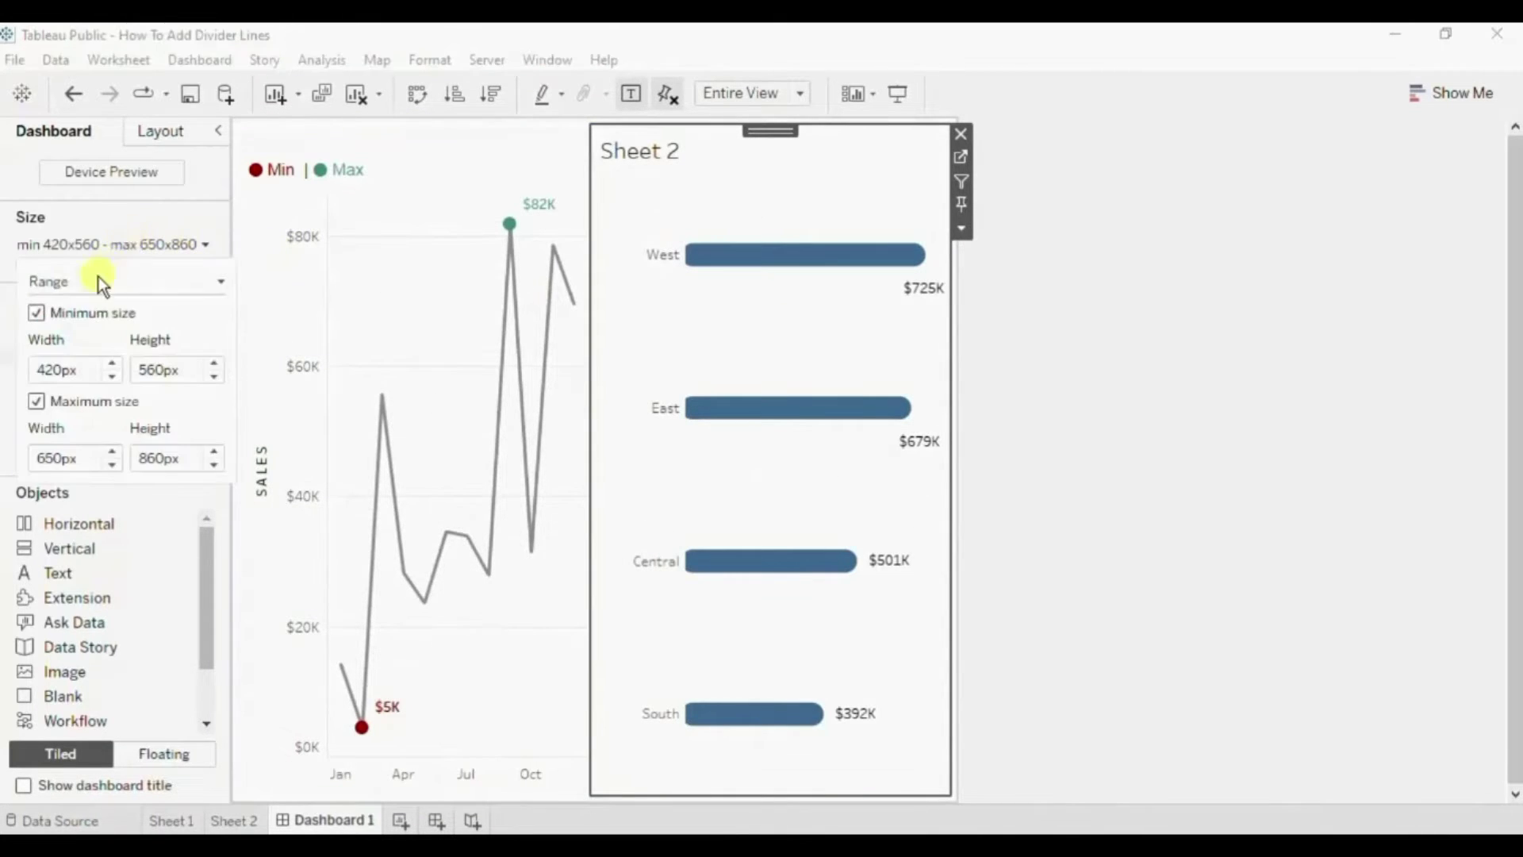
{"action": "left_click", "coordinate": [79, 288]}
{"action": "left_click", "coordinate": [72, 306]}
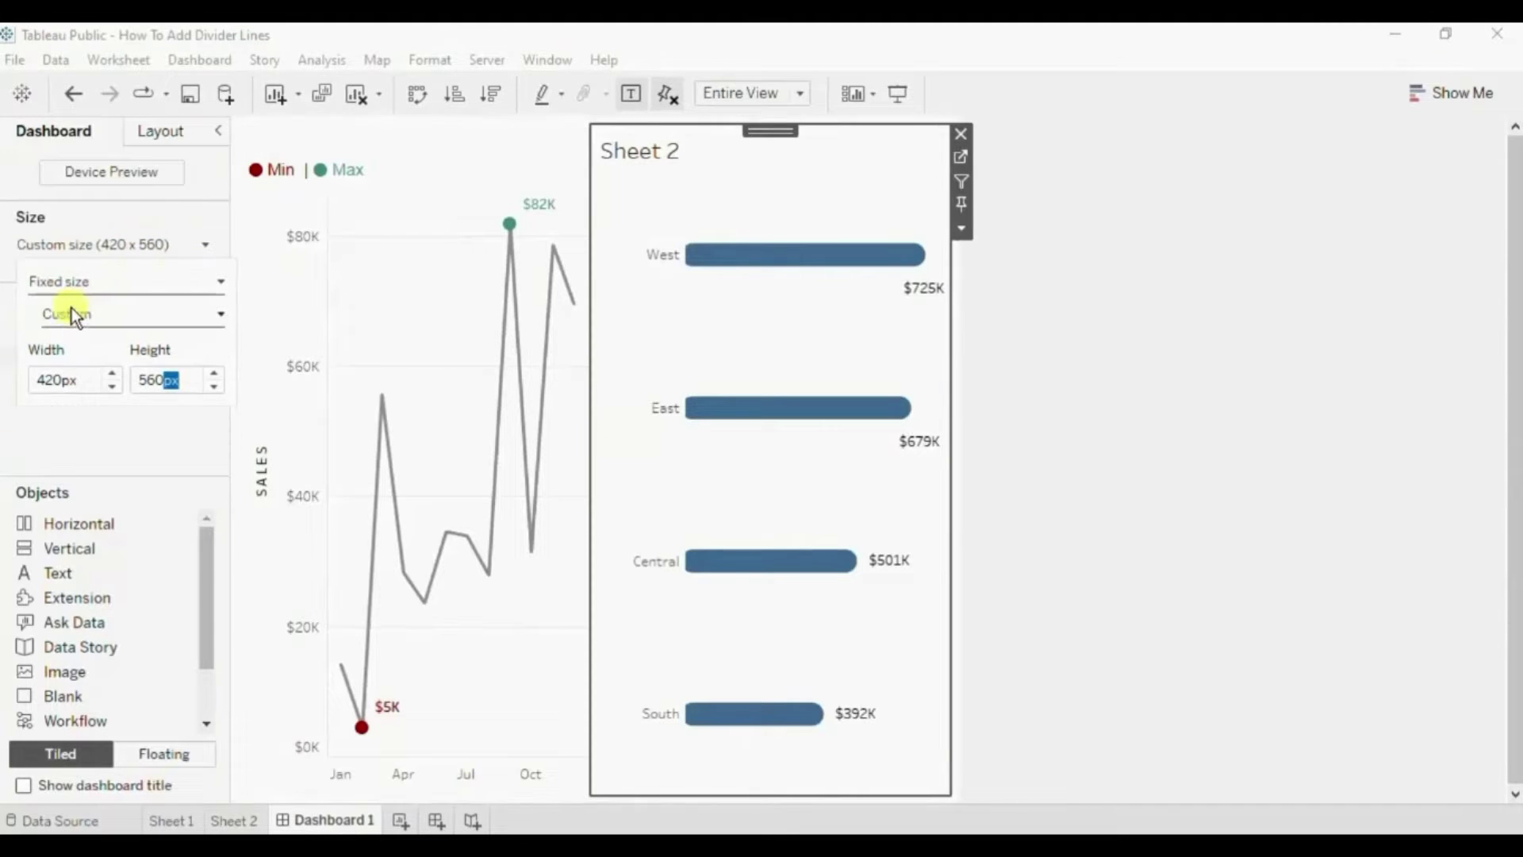
{"action": "scroll", "coordinate": [111, 374], "scroll_direction": "up", "scroll_amount": 4}
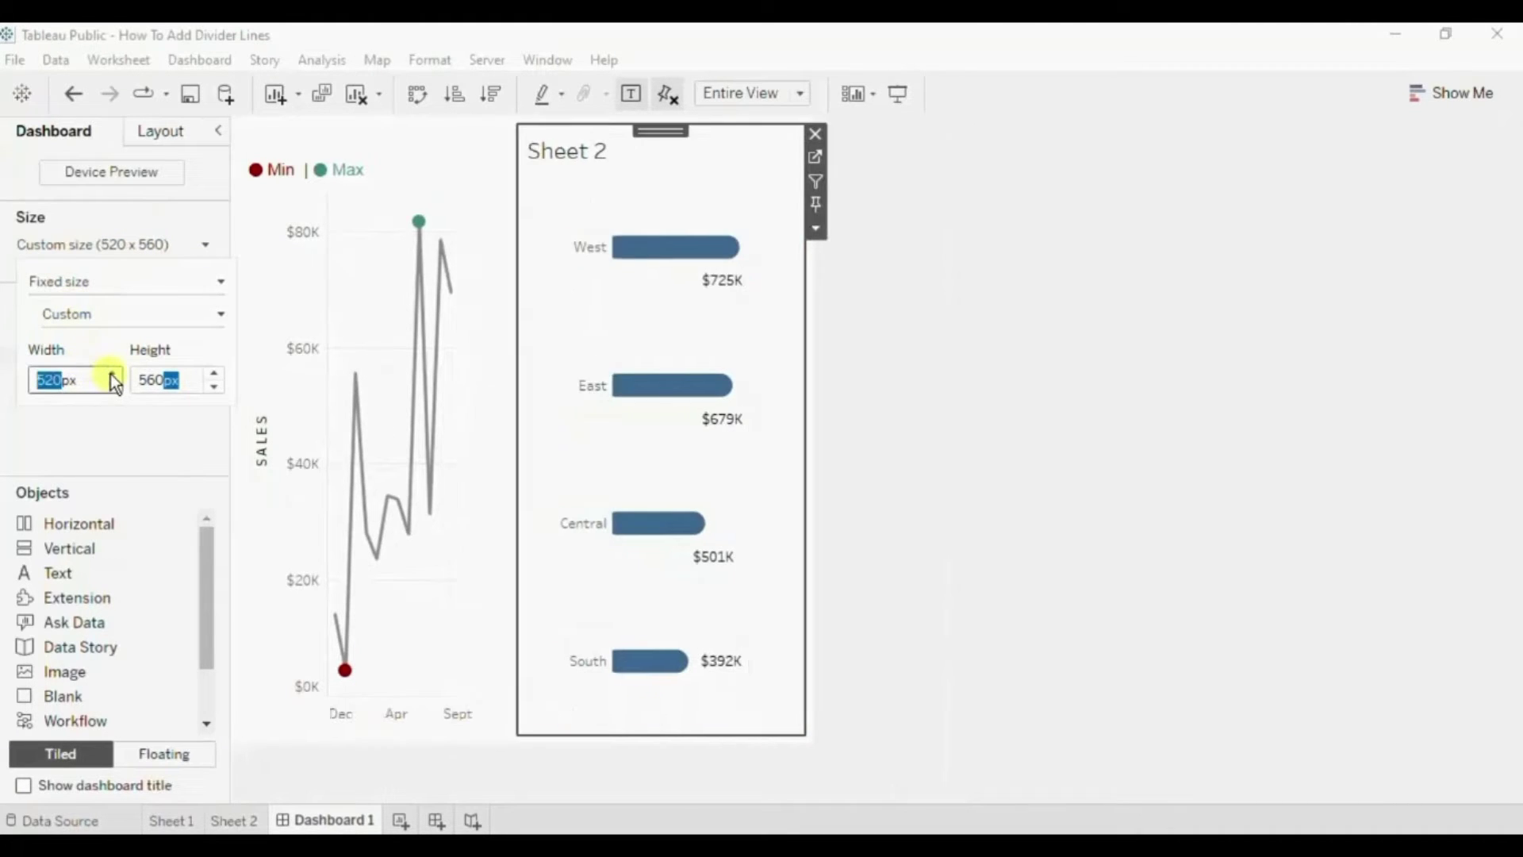
{"action": "scroll", "coordinate": [112, 374], "scroll_direction": "up", "scroll_amount": 2}
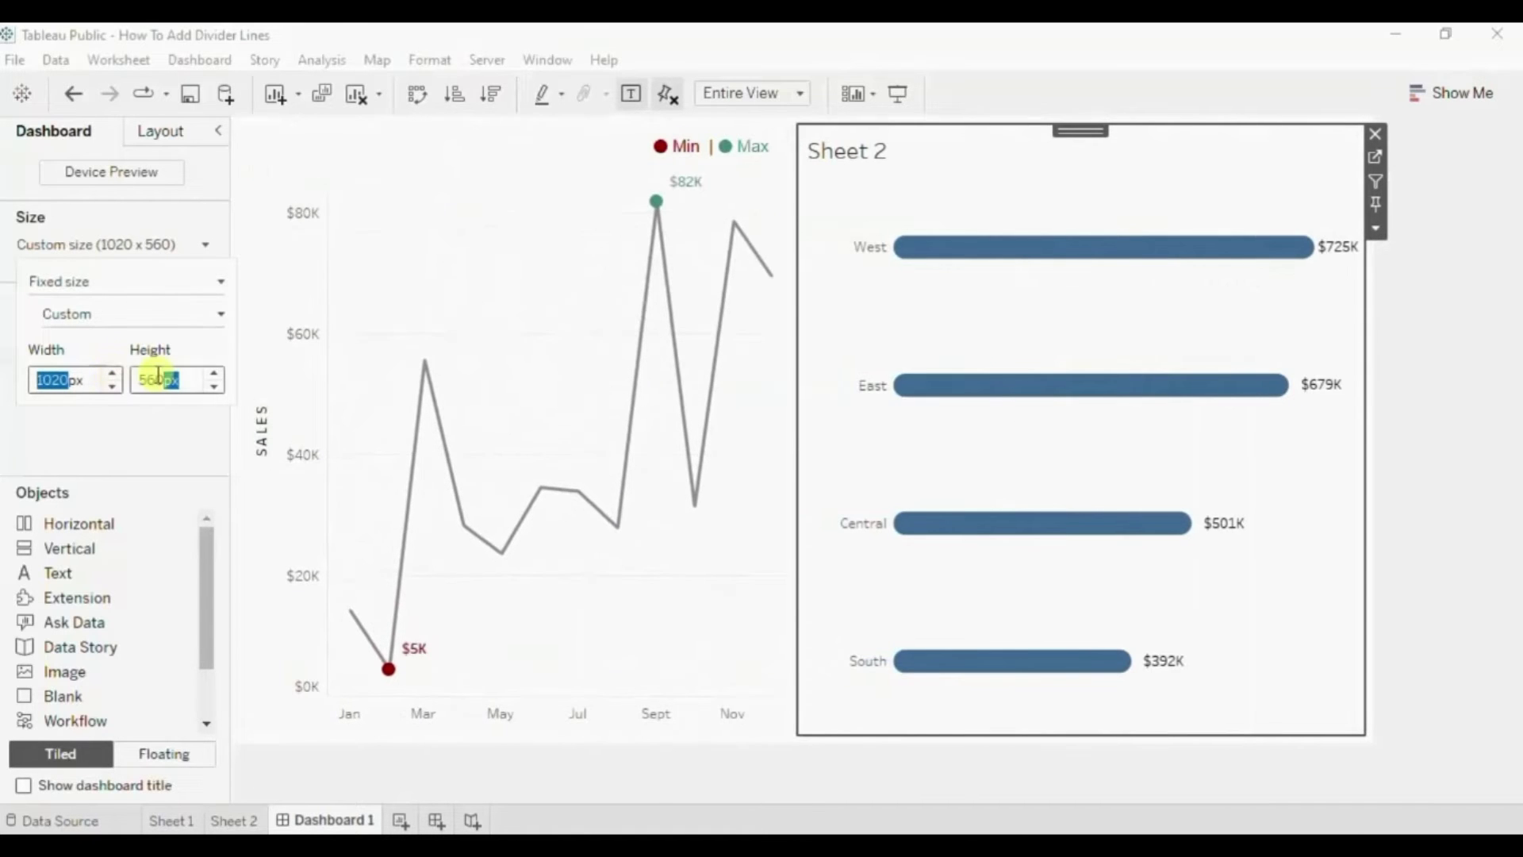
{"action": "scroll", "coordinate": [213, 388], "scroll_direction": "down", "scroll_amount": 2}
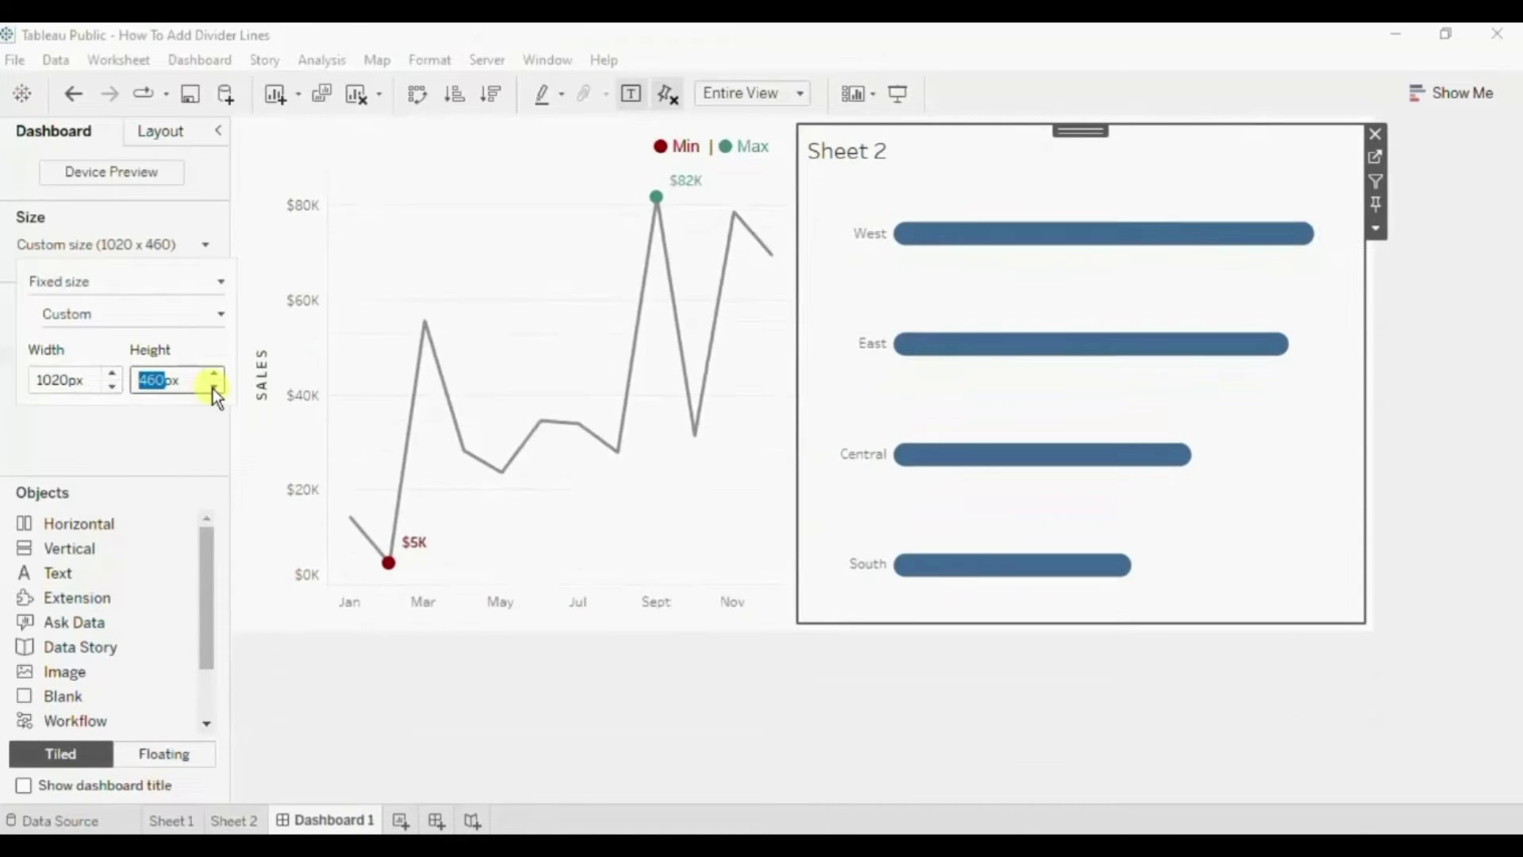
{"action": "left_click", "coordinate": [699, 630]}
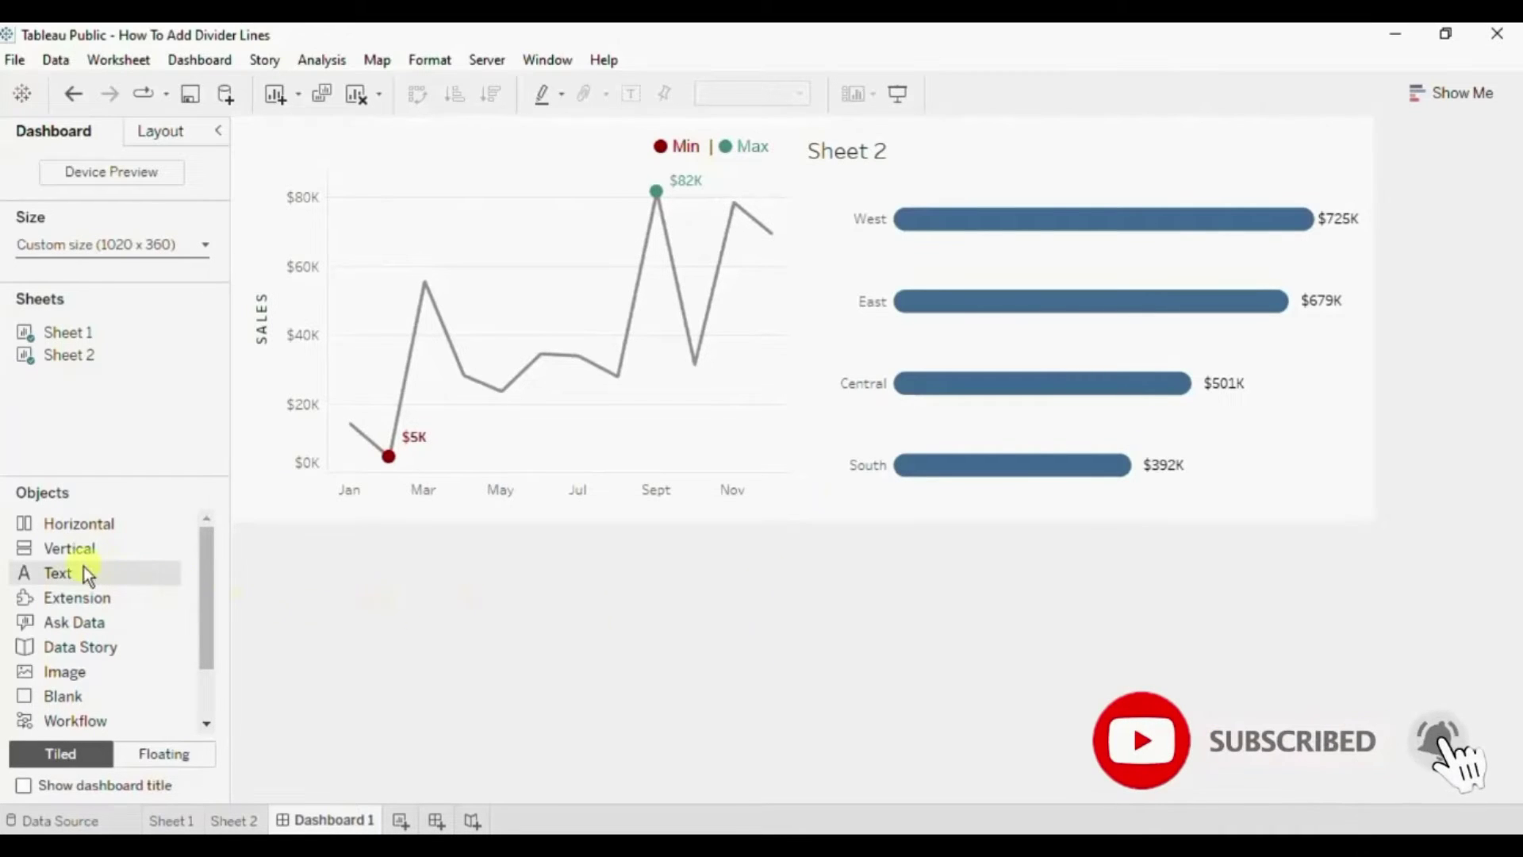
Step: Drop a Text object between the line chart and bar chart, leaving its text empty
{"action": "left_click_drag", "start_coordinate": [61, 577], "coordinate": [758, 369]}
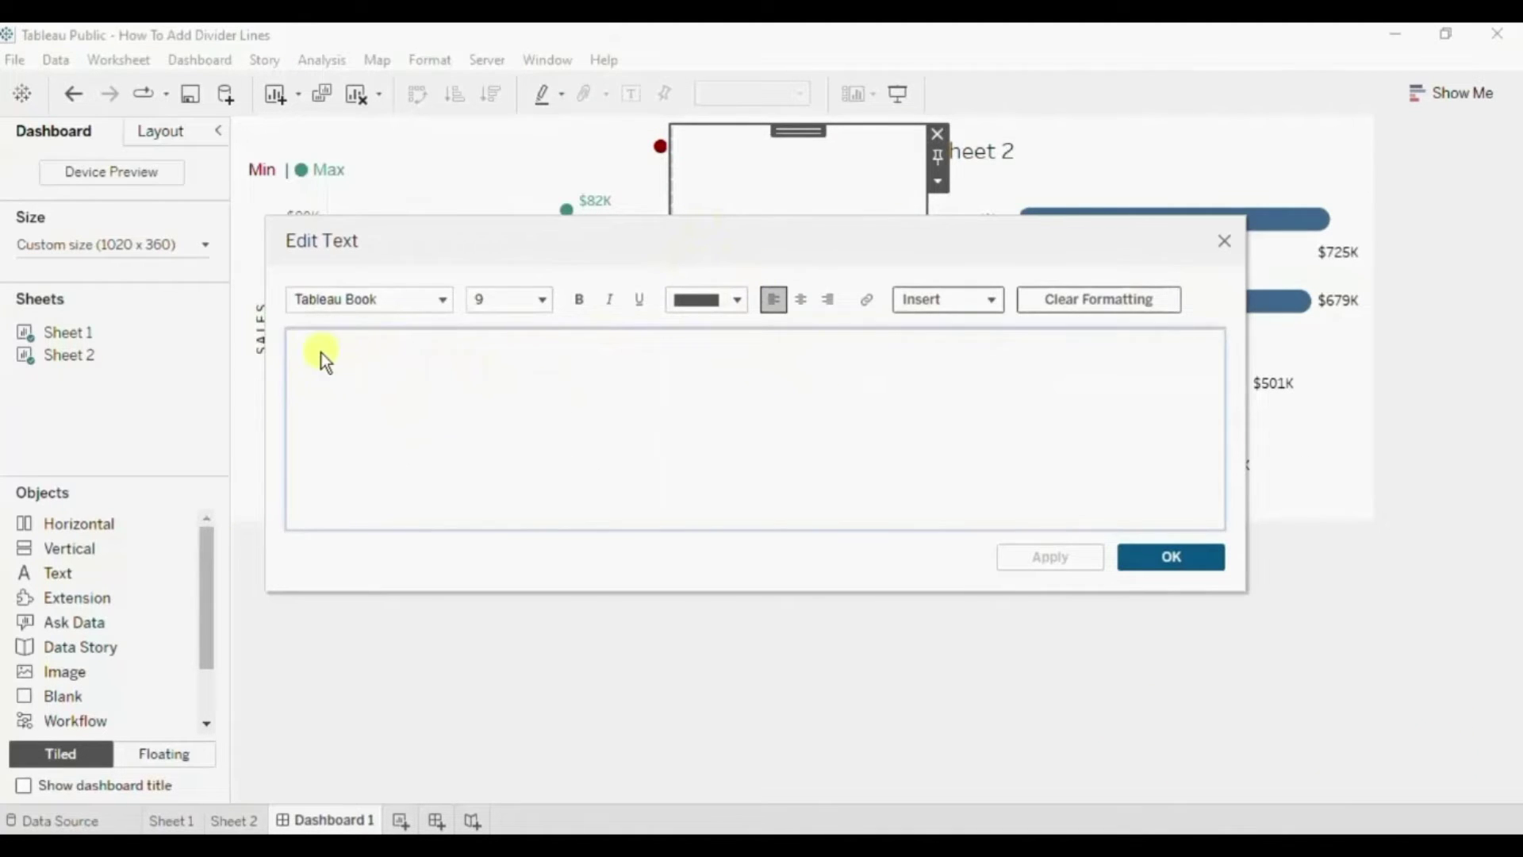
{"action": "left_click", "coordinate": [1188, 556]}
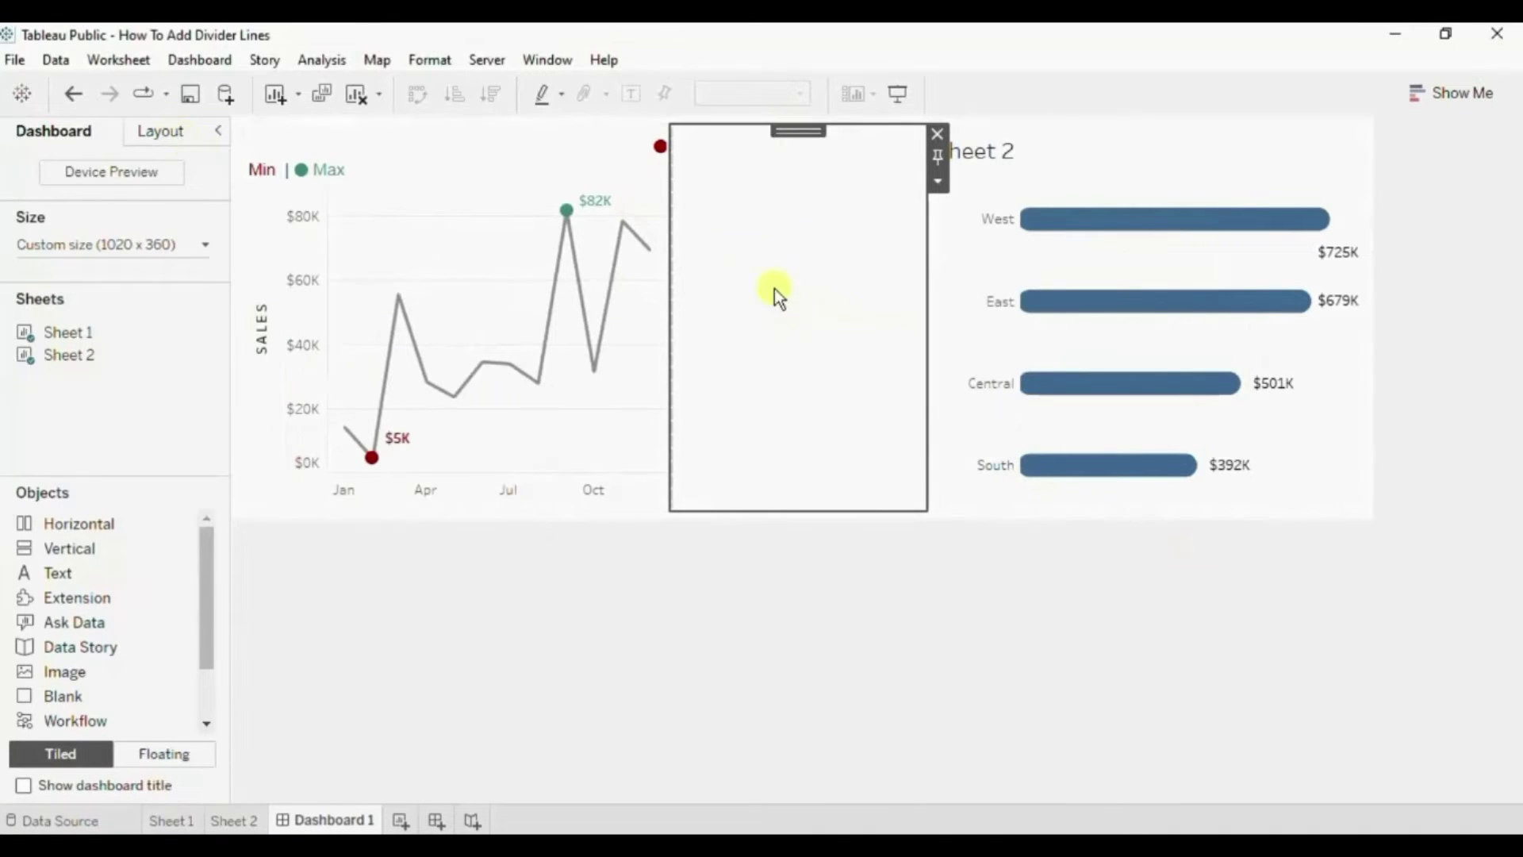
Step: Give the empty text object a solid light grey background at 100% opacity
{"action": "left_click", "coordinate": [164, 133]}
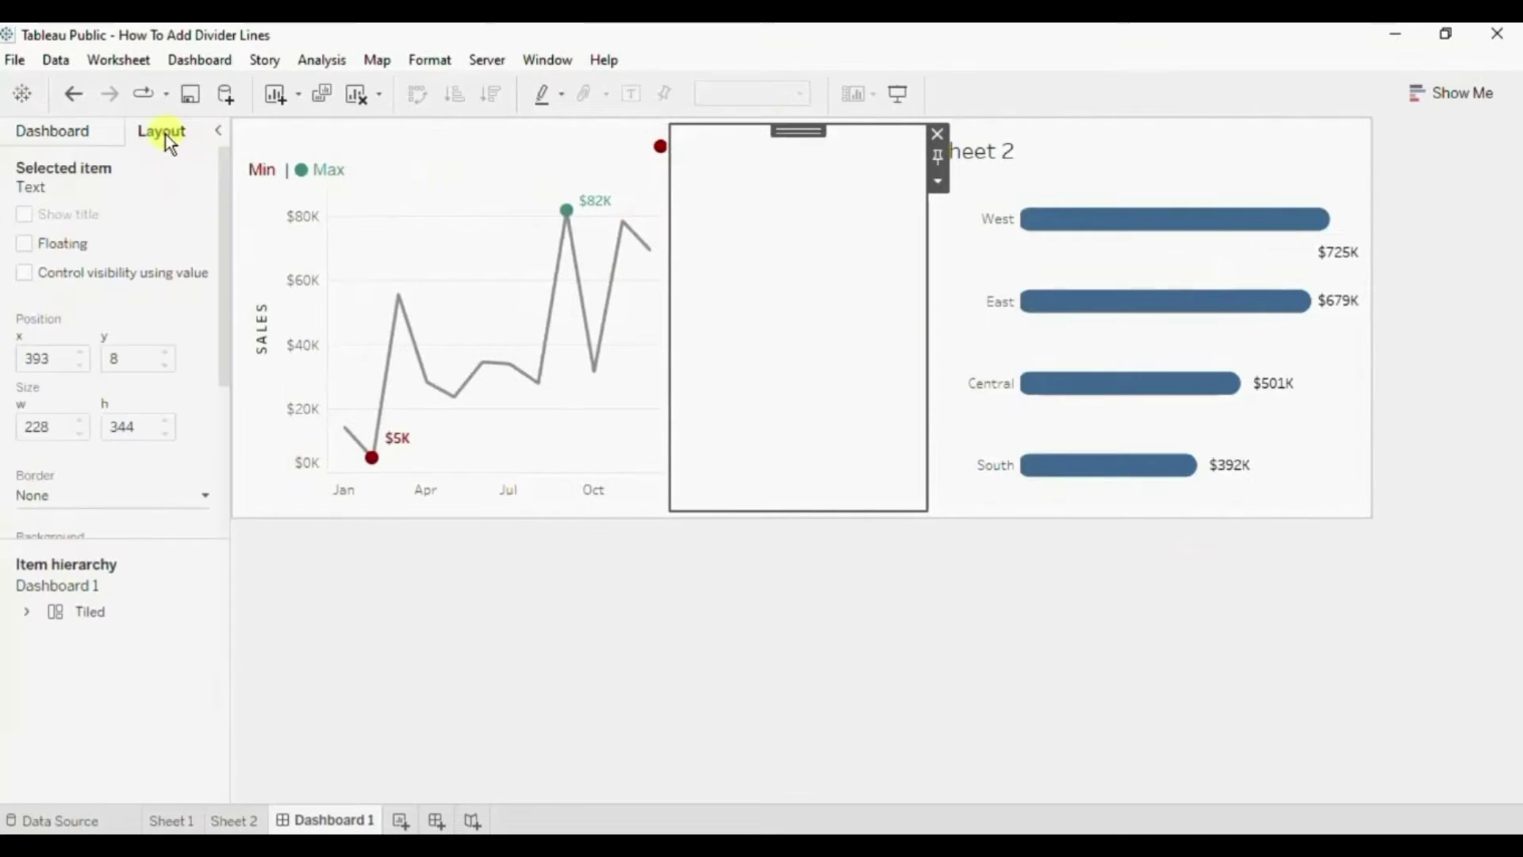
{"action": "left_click", "coordinate": [222, 407]}
{"action": "left_click", "coordinate": [194, 321]}
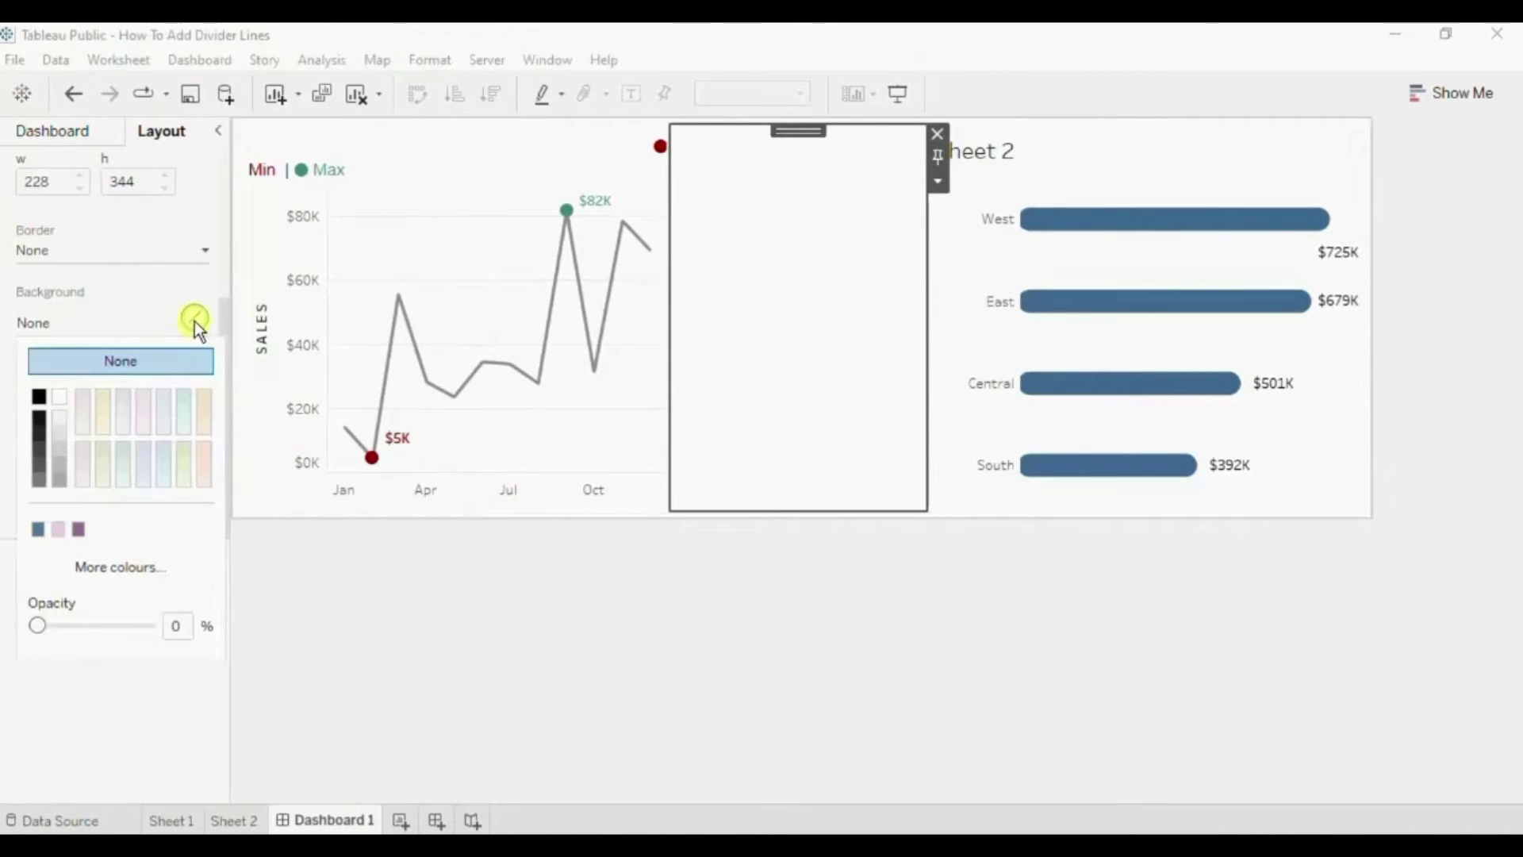
{"action": "left_click", "coordinate": [59, 441]}
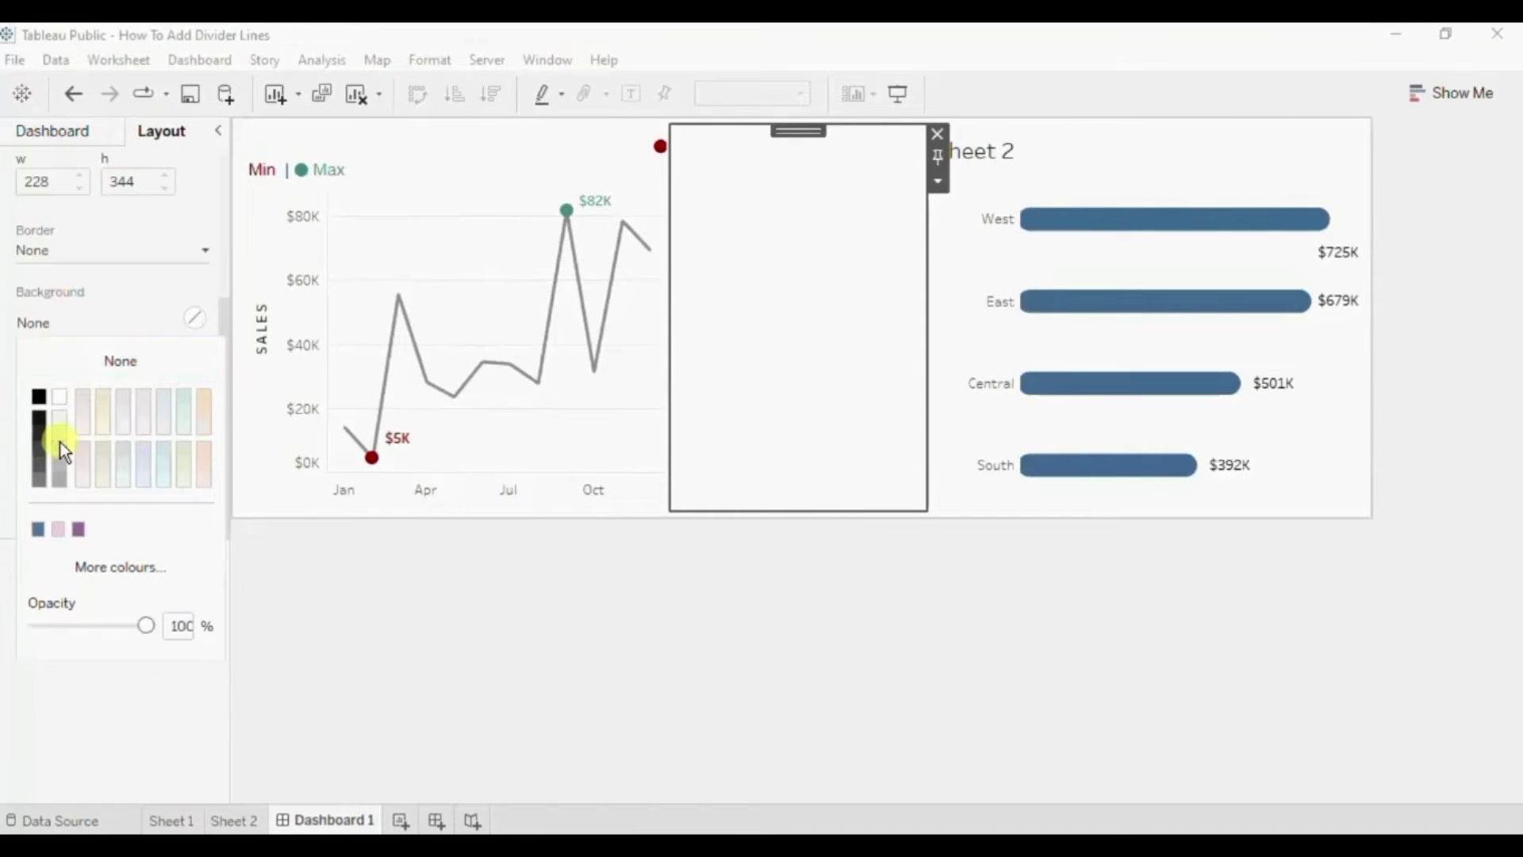
{"action": "left_click", "coordinate": [411, 627]}
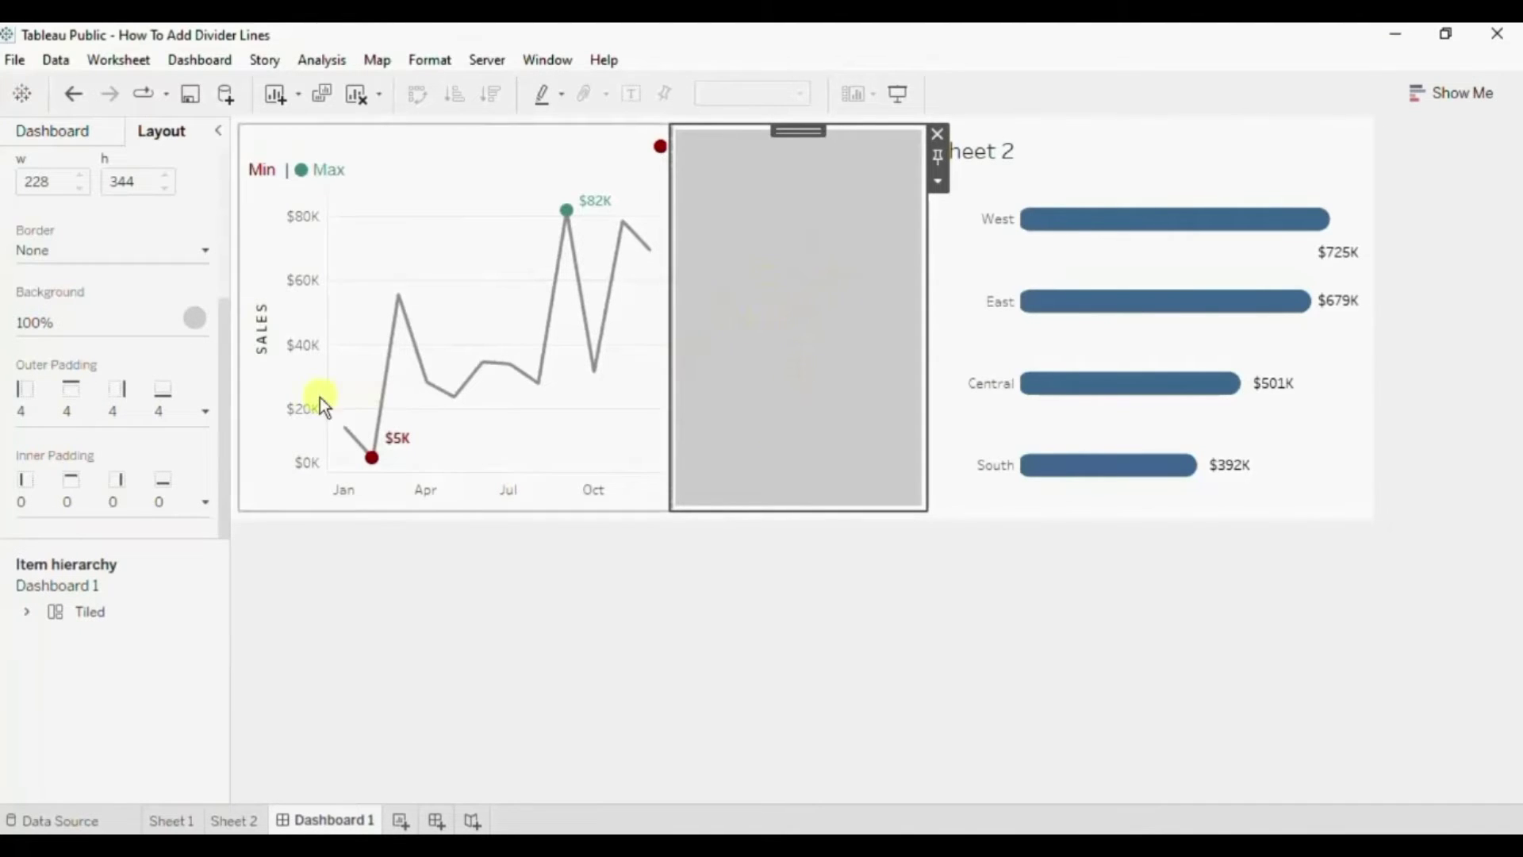
{"action": "left_click", "coordinate": [78, 416]}
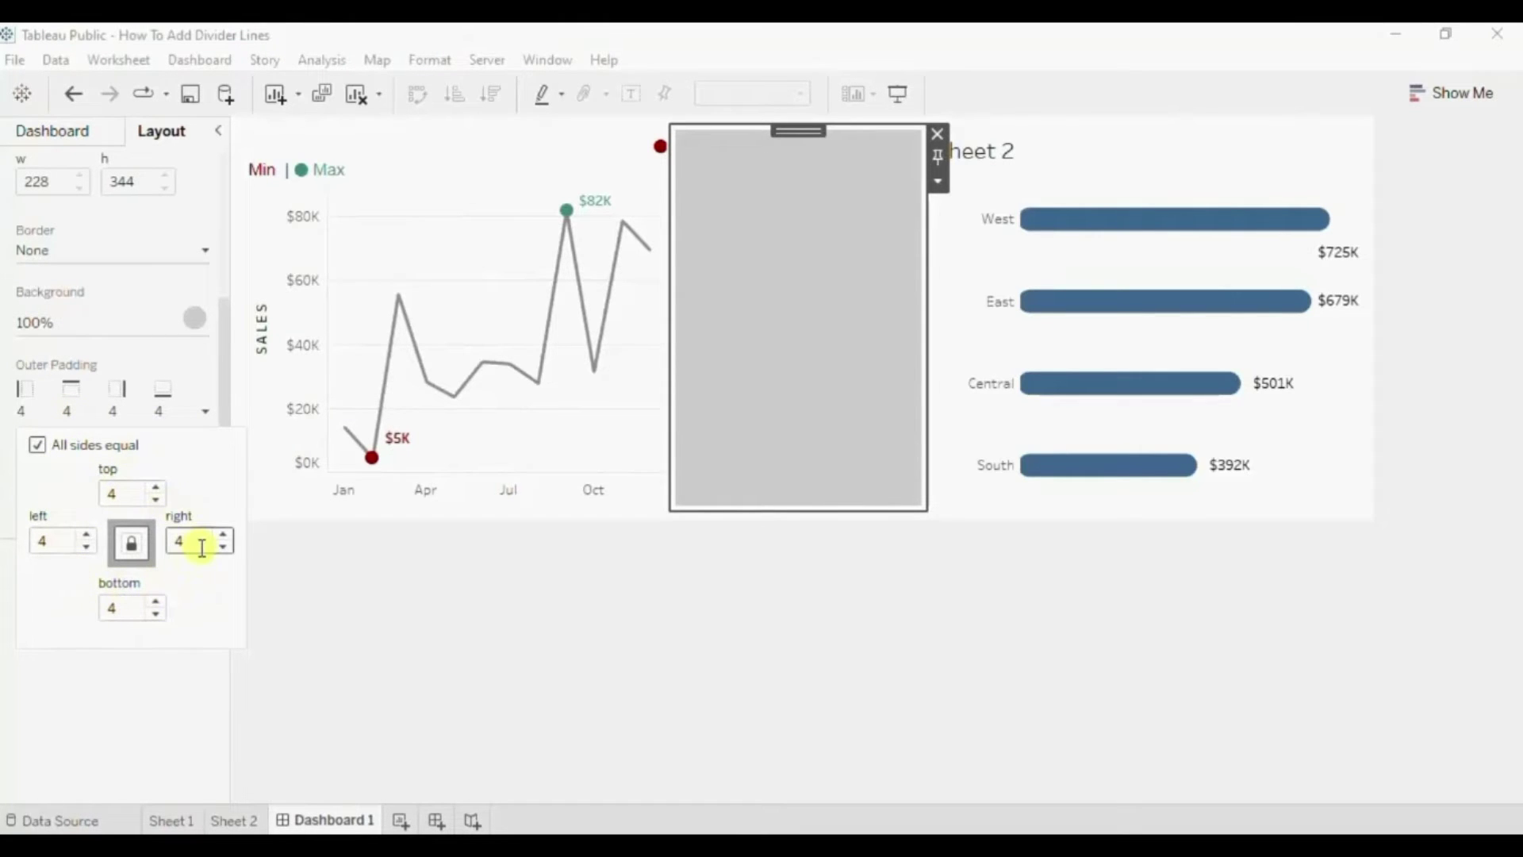
Step: Set the grey object's width to a fixed 10 pixels with Edit Width
{"action": "left_click", "coordinate": [805, 255]}
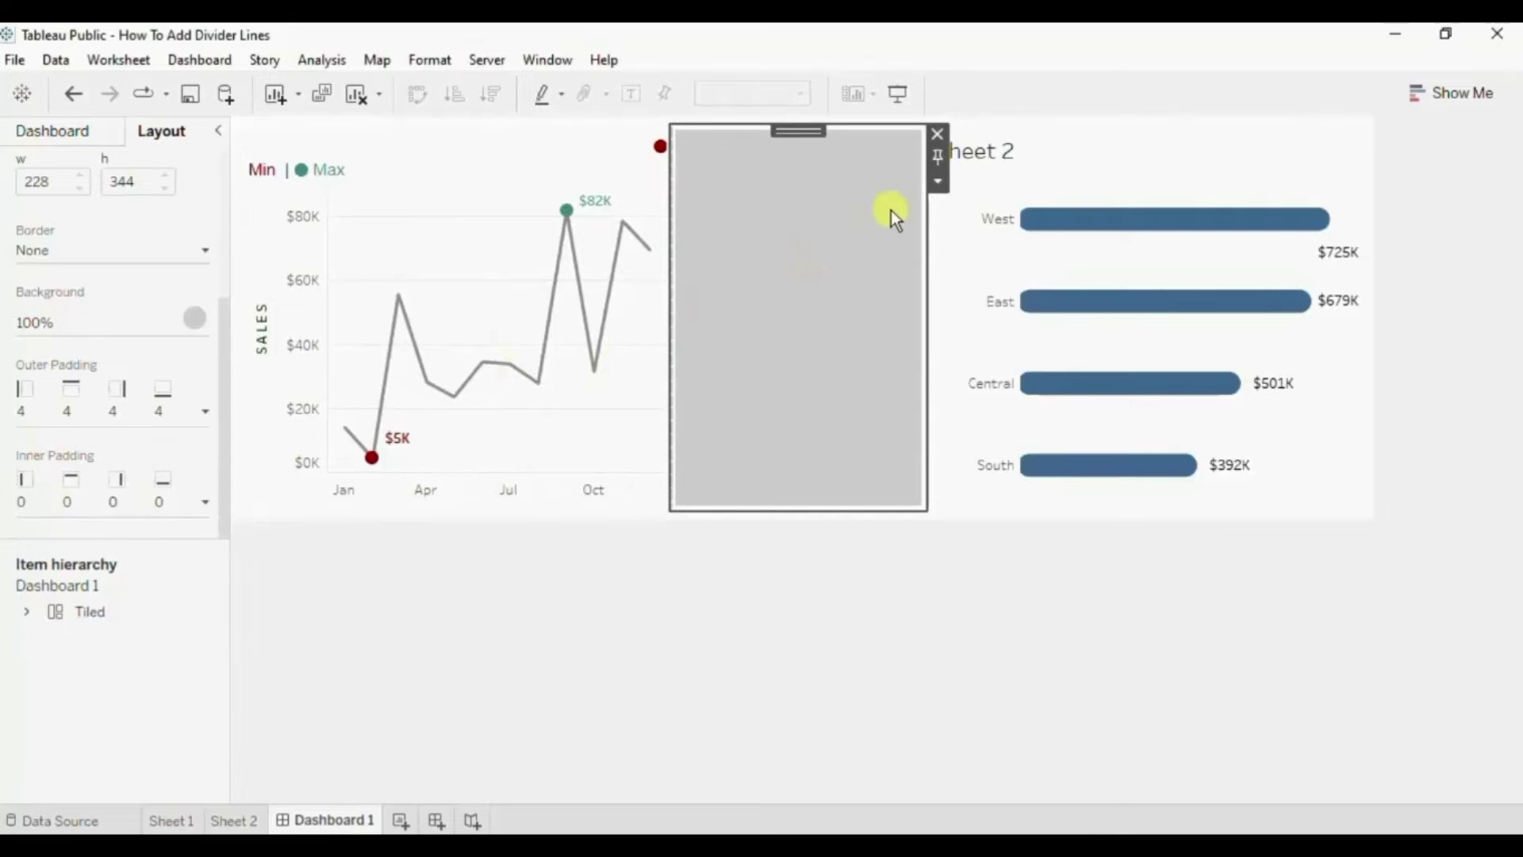
{"action": "left_click", "coordinate": [937, 181]}
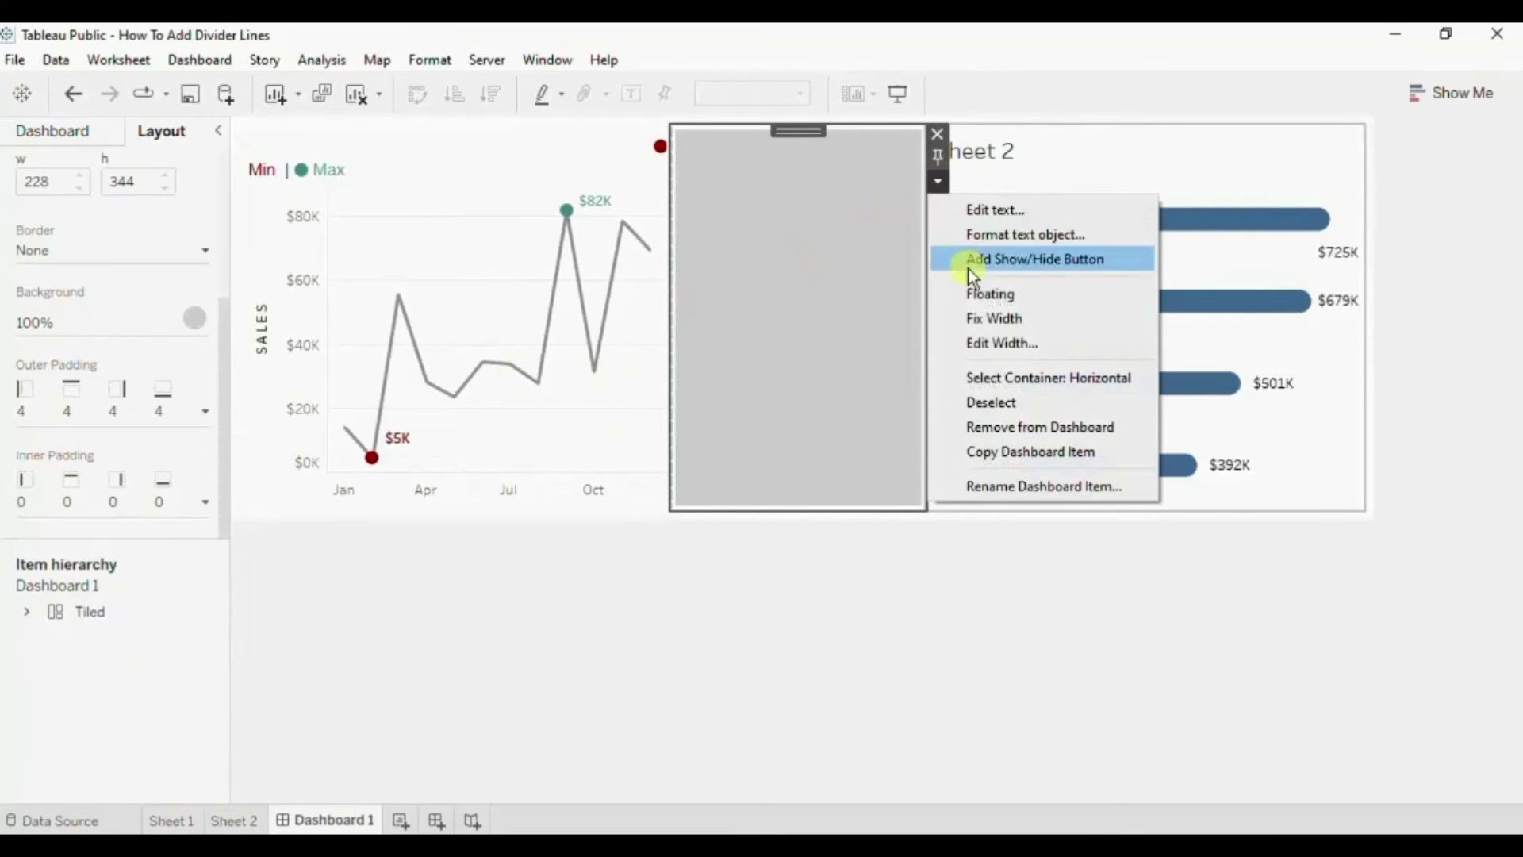
{"action": "left_click", "coordinate": [972, 341]}
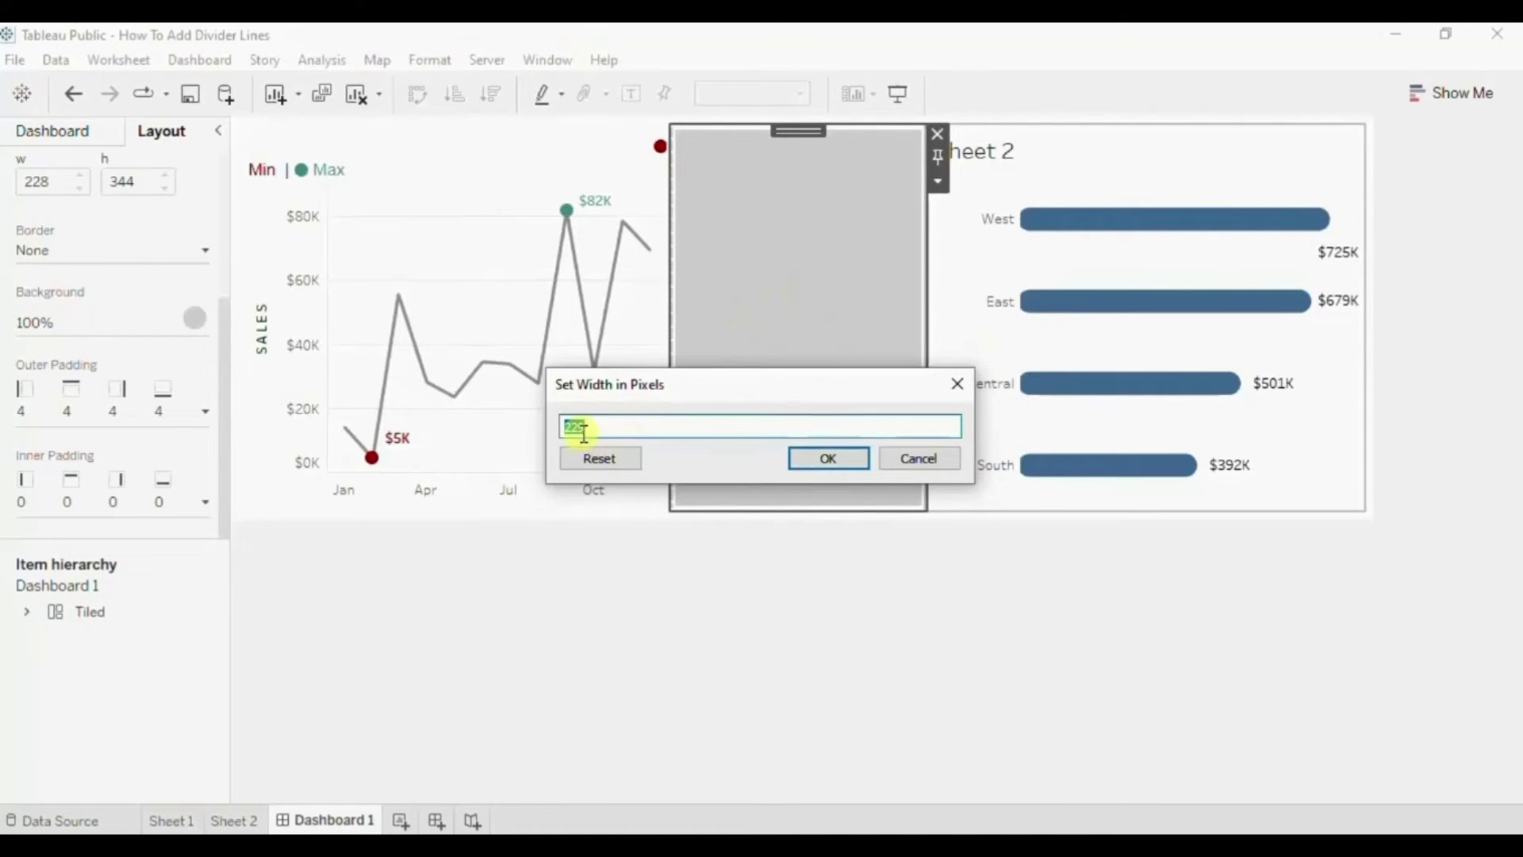
{"action": "type", "text": "10"}
{"action": "left_click", "coordinate": [93, 423]}
{"action": "left_click_drag", "start_coordinate": [568, 427], "coordinate": [582, 429]}
{"action": "left_click", "coordinate": [798, 450]}
{"action": "left_click", "coordinate": [812, 569]}
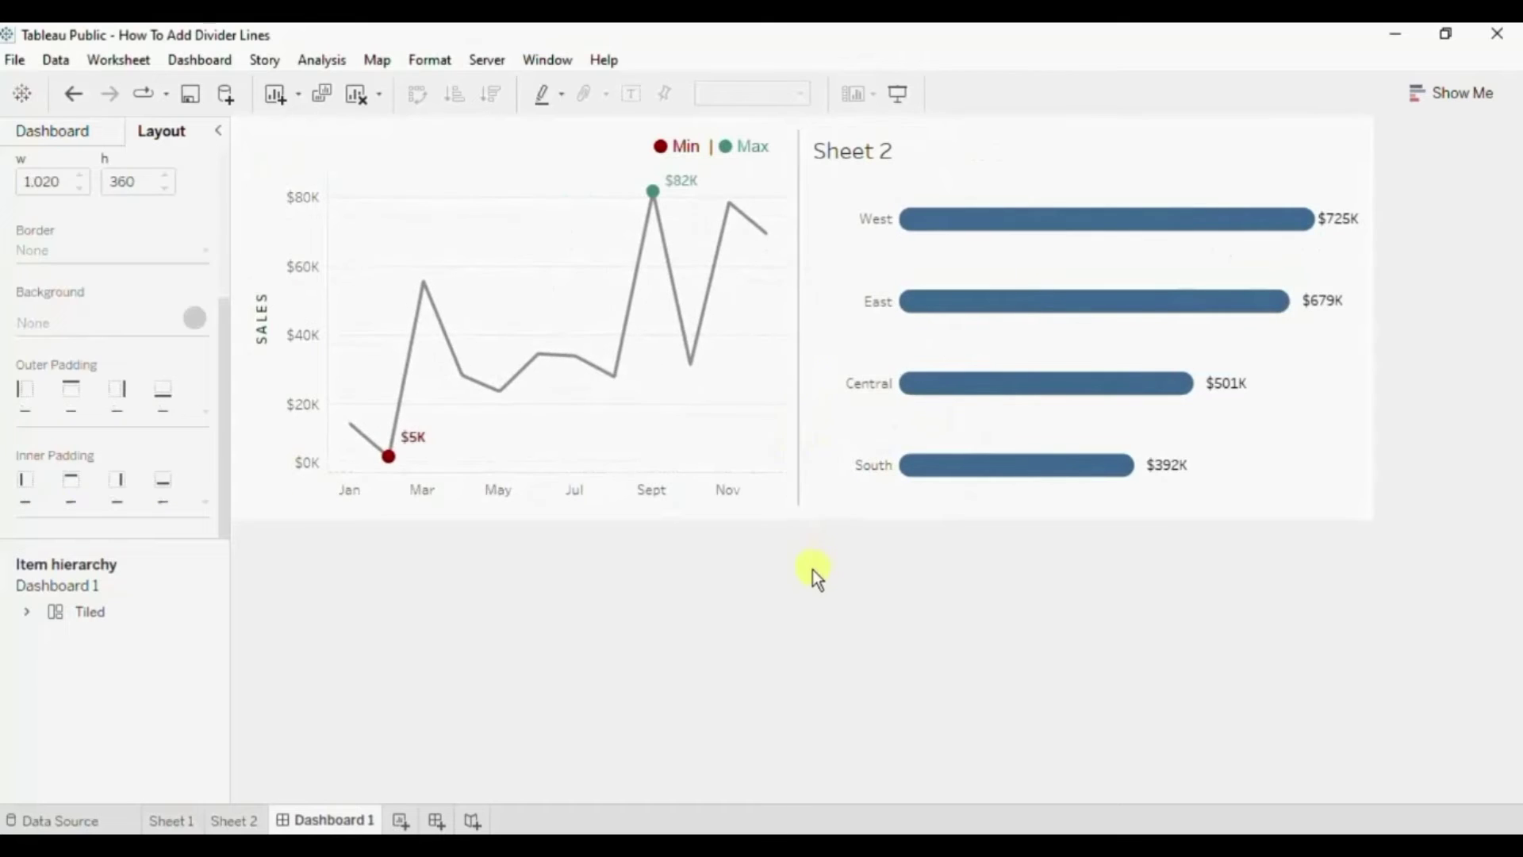
{"action": "left_click", "coordinate": [799, 450]}
{"action": "left_click", "coordinate": [796, 568]}
{"action": "left_click", "coordinate": [796, 493]}
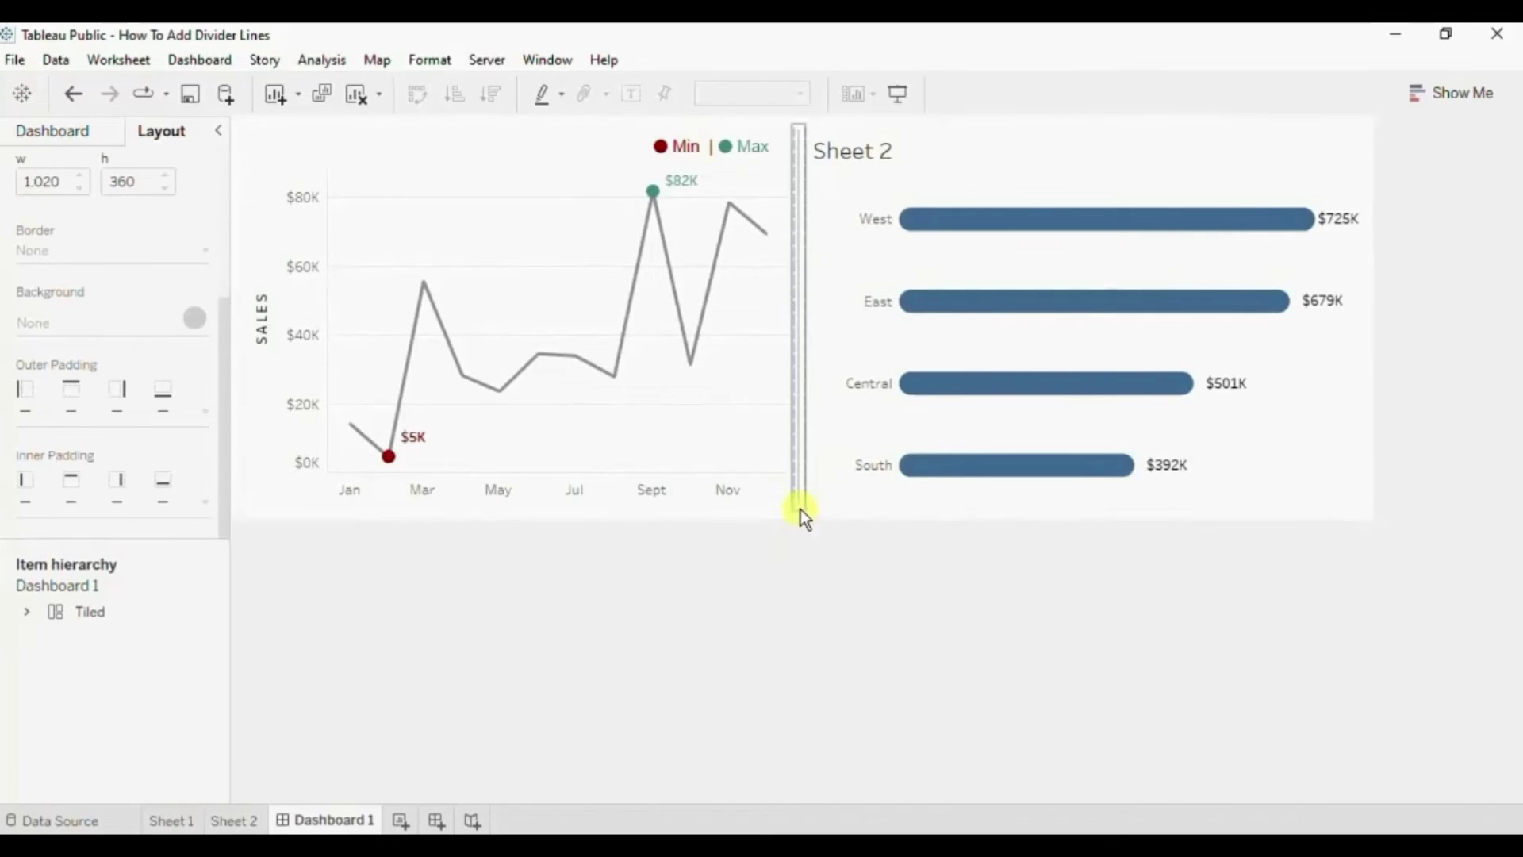
{"action": "left_click", "coordinate": [801, 507]}
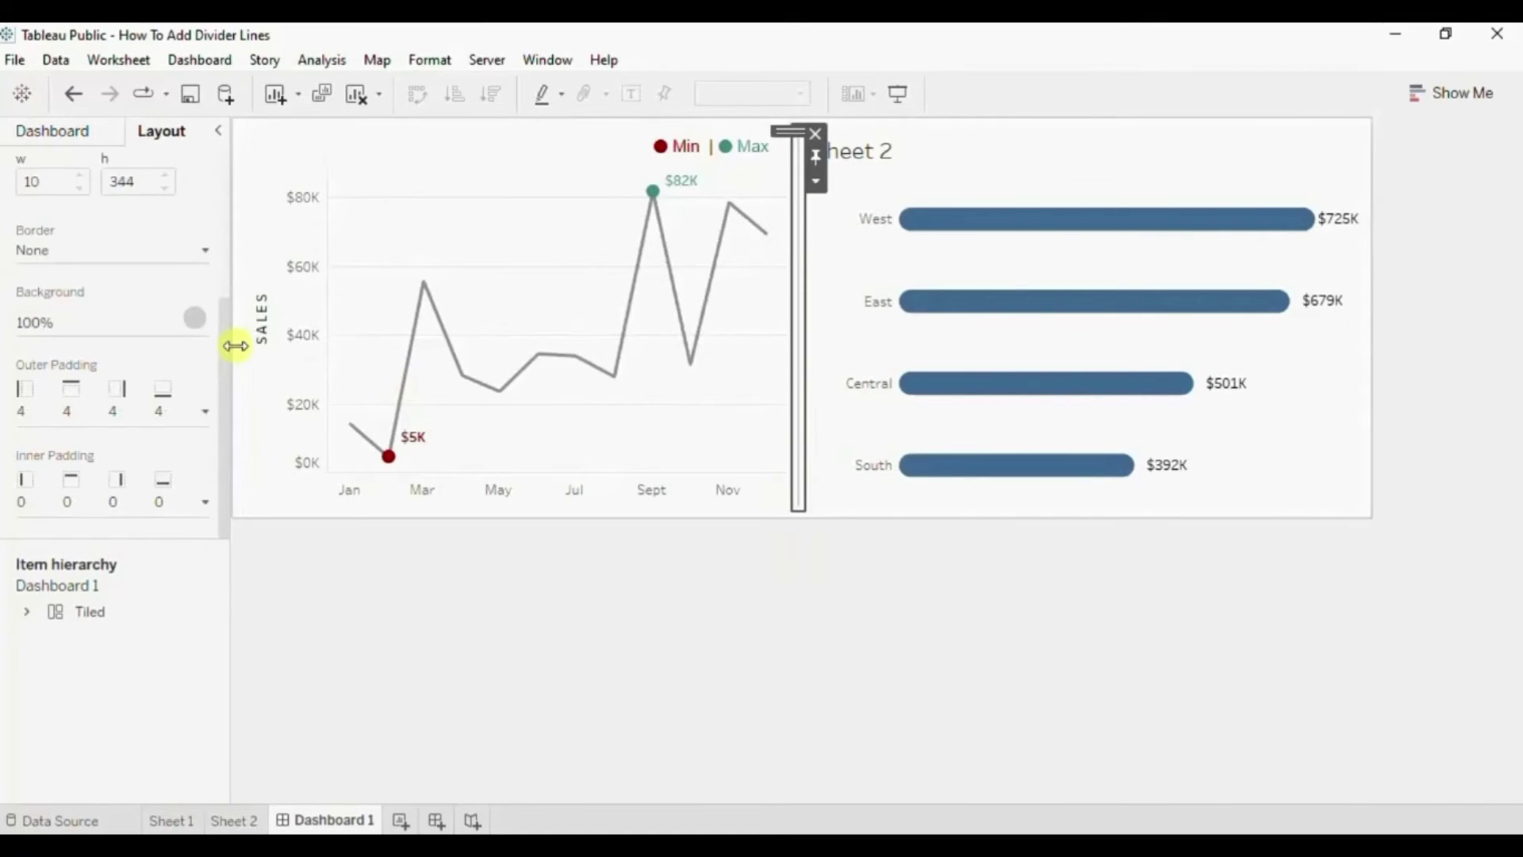
{"action": "left_click", "coordinate": [176, 411]}
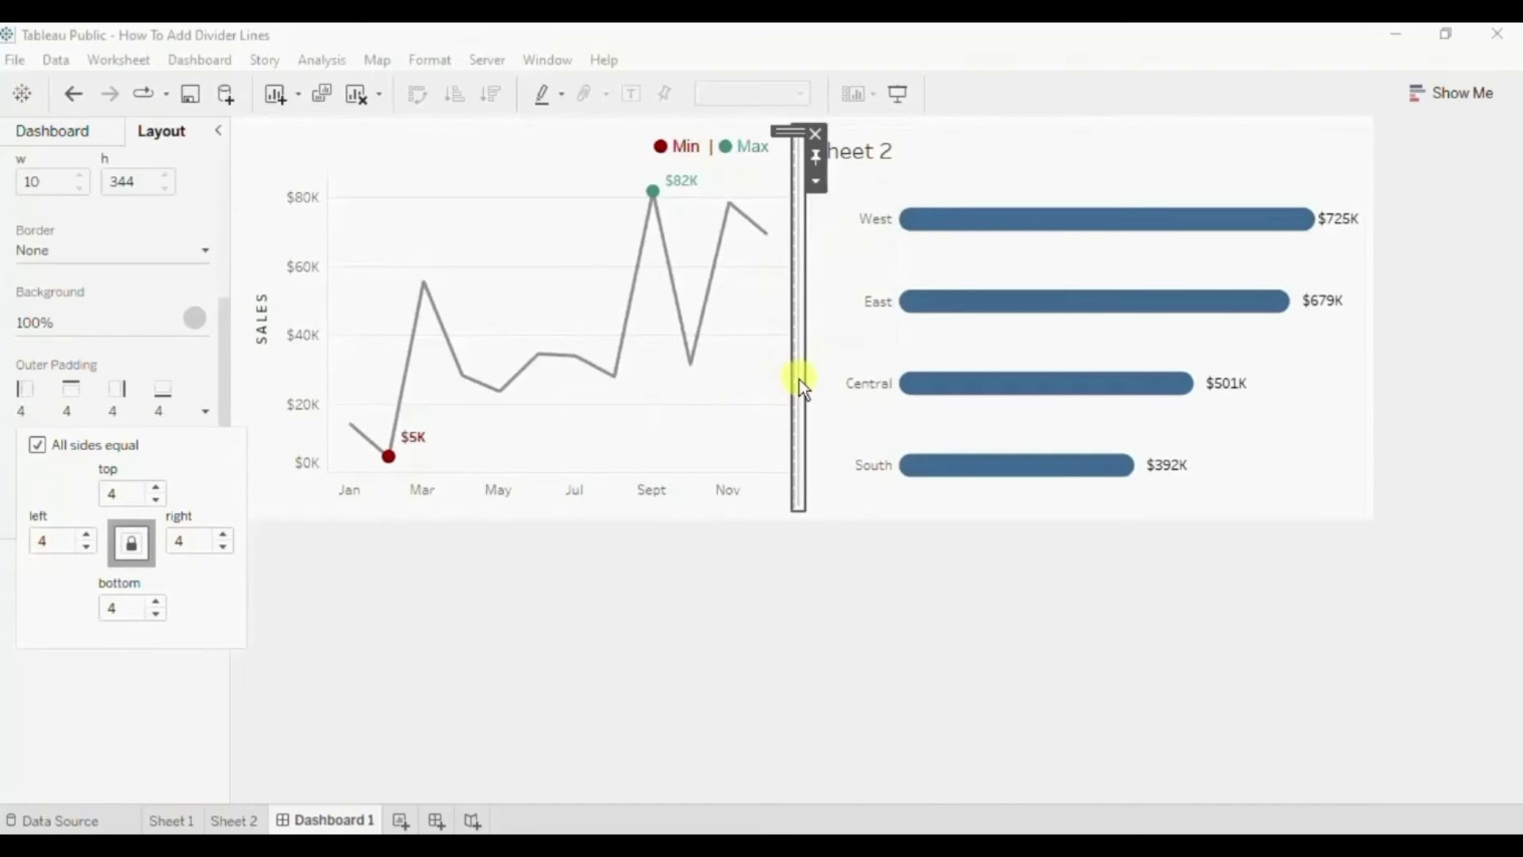
{"action": "left_click", "coordinate": [814, 181]}
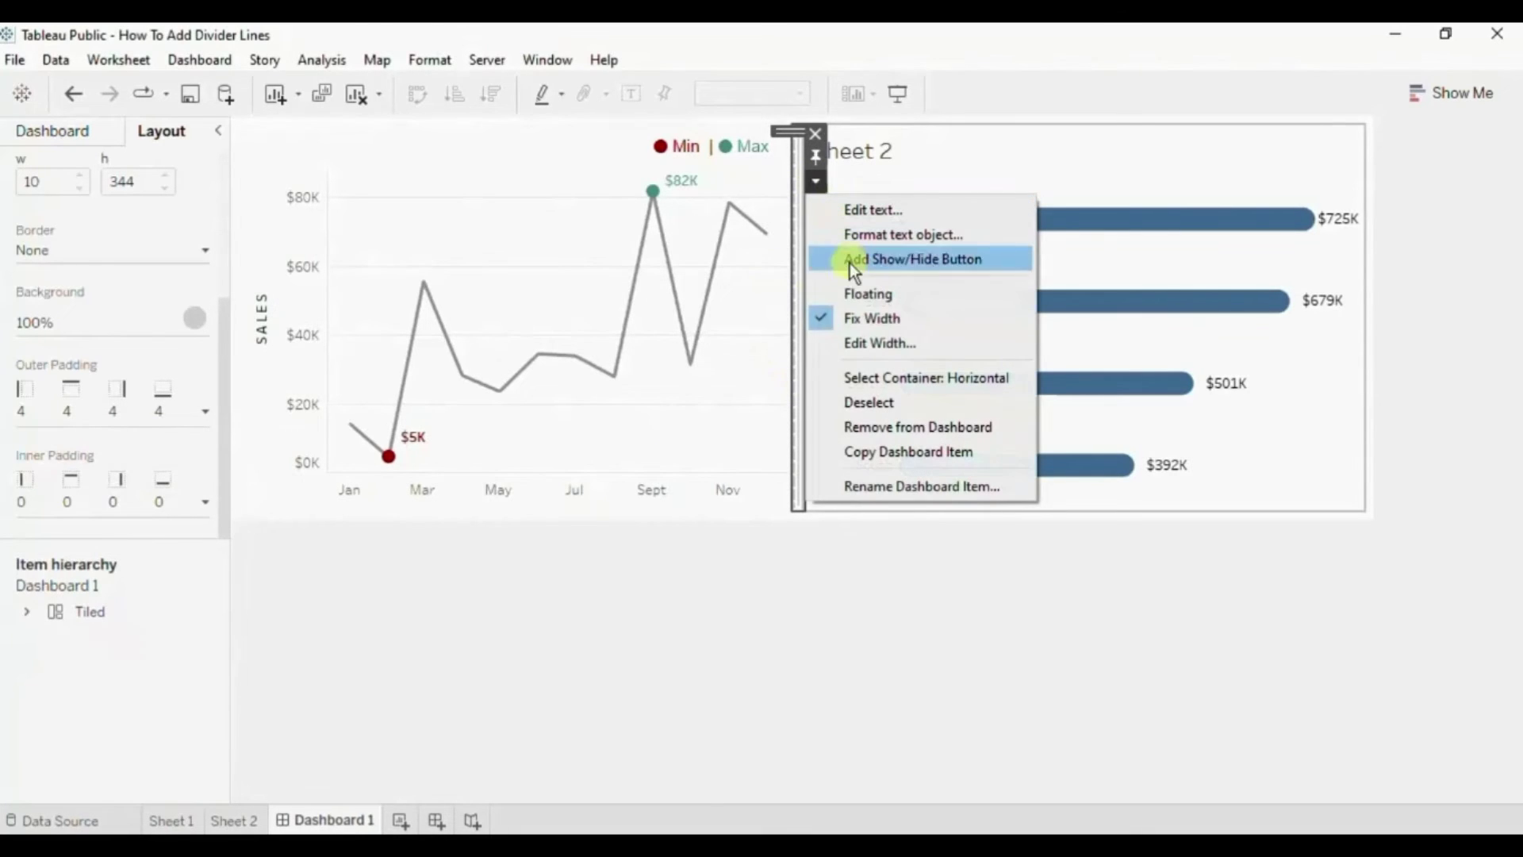
{"action": "left_click", "coordinate": [856, 341]}
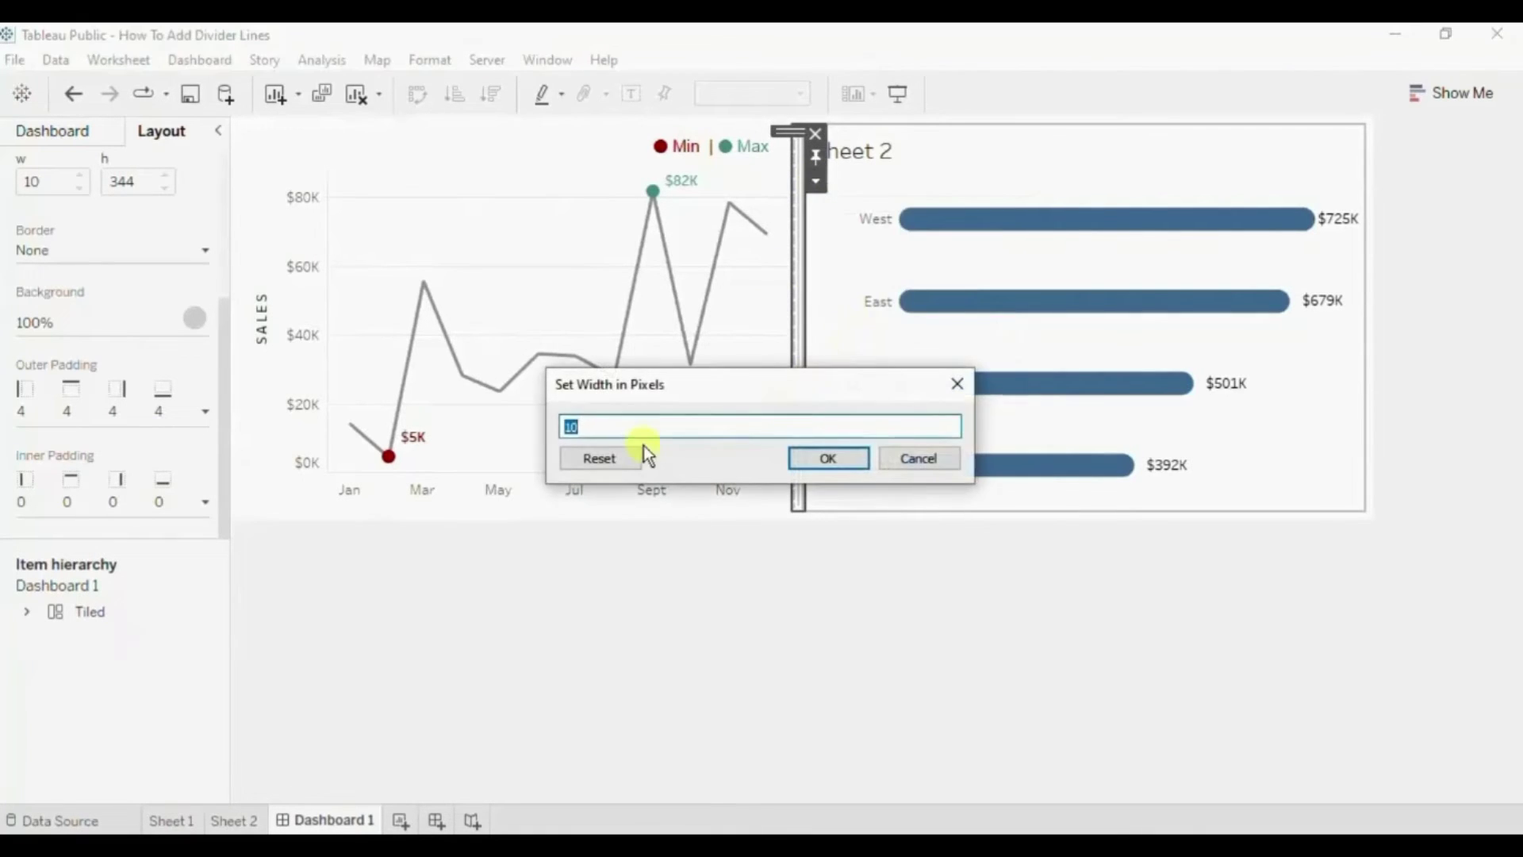
{"action": "left_click", "coordinate": [588, 424]}
{"action": "type", "text": "1"}
{"action": "left_click", "coordinate": [823, 460]}
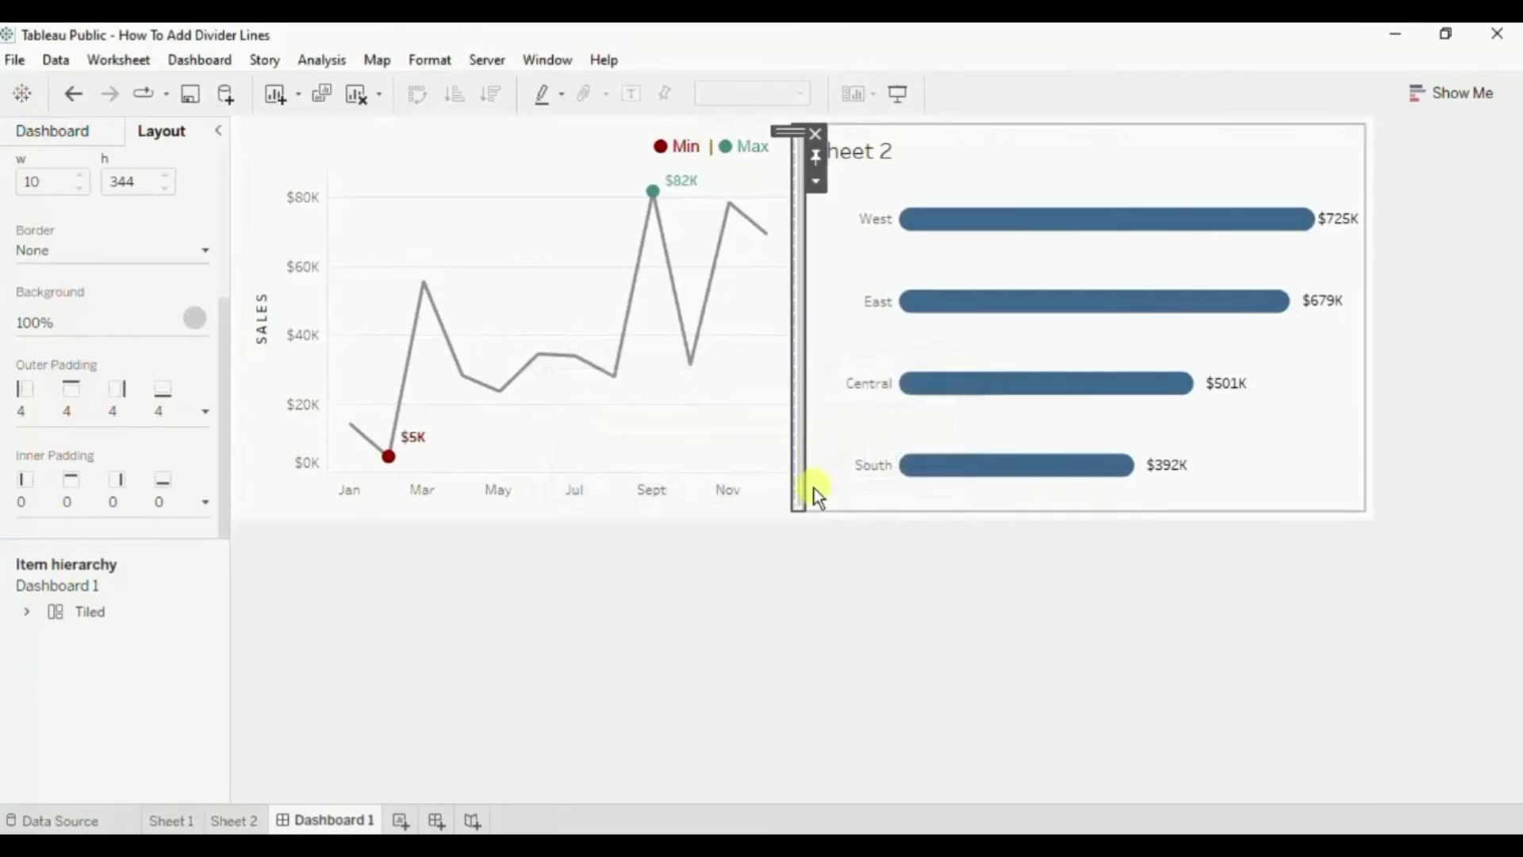
{"action": "left_click", "coordinate": [806, 586]}
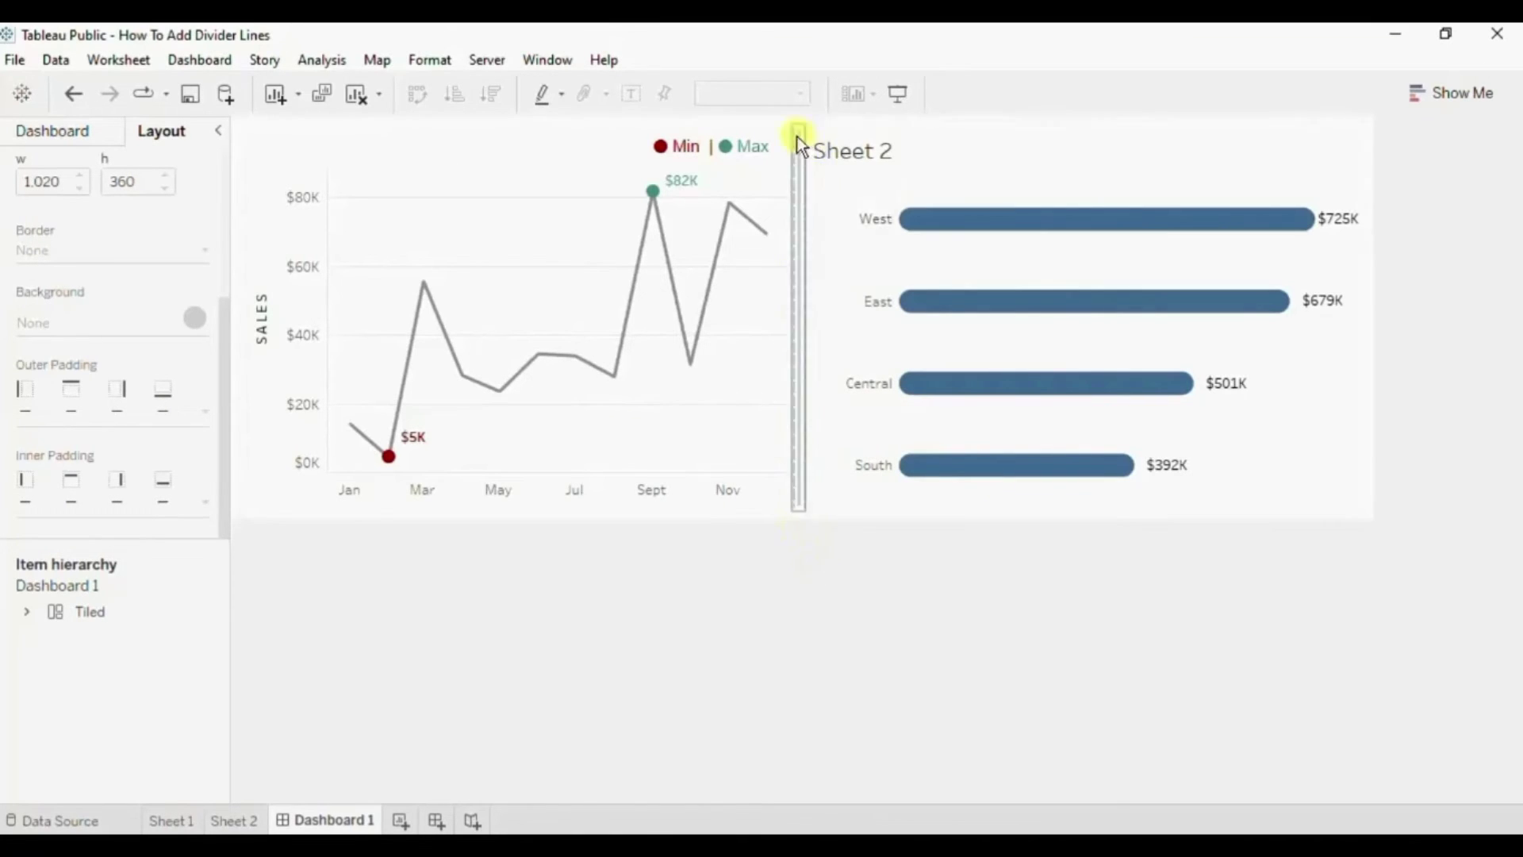
Step: Select the divider and turn off equal outer padding on all sides
{"action": "left_click", "coordinate": [802, 505]}
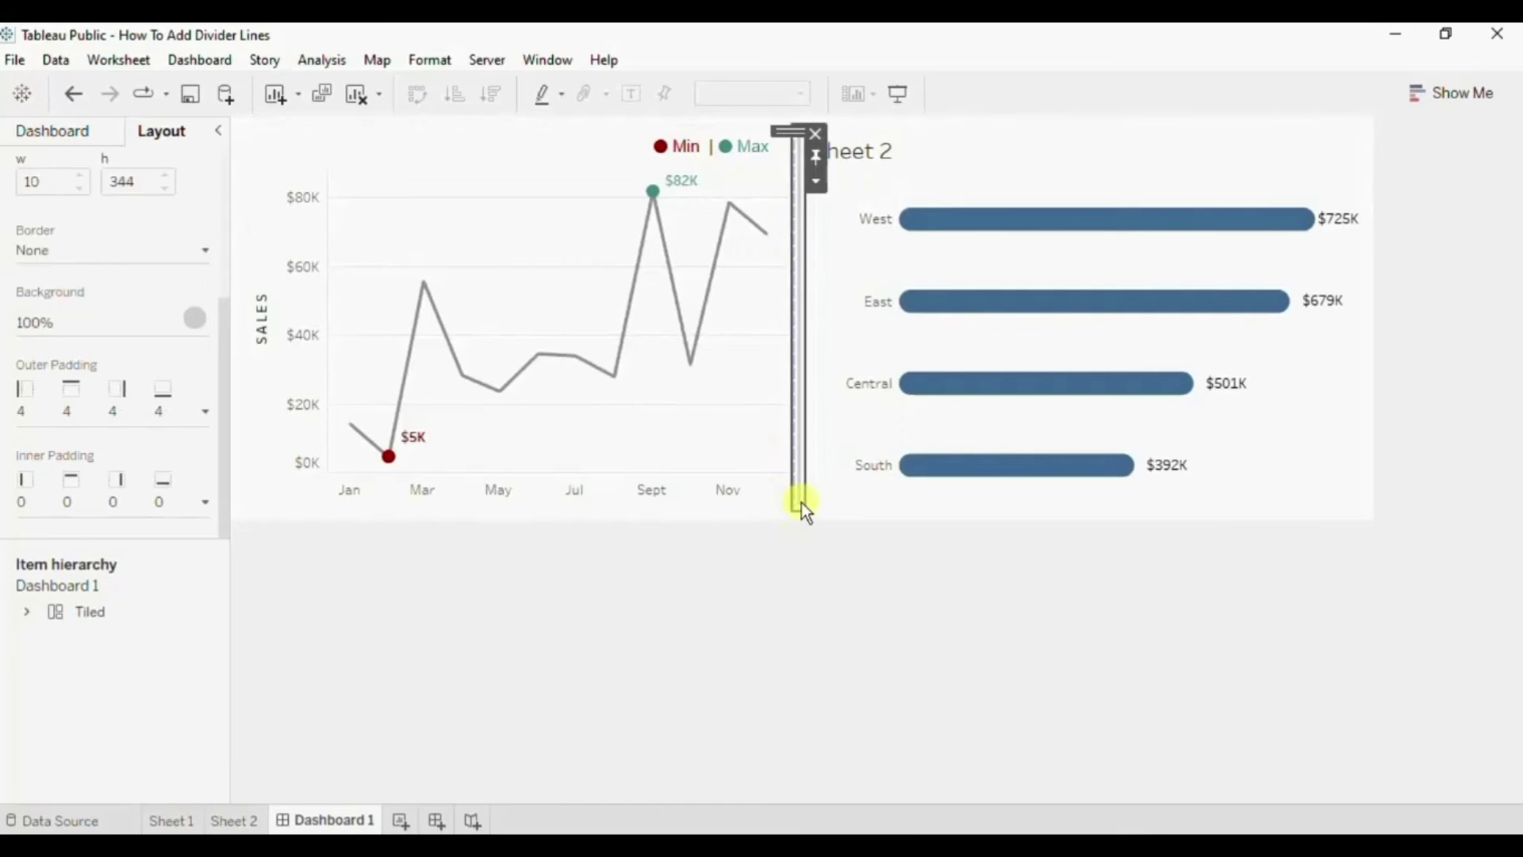
{"action": "left_click", "coordinate": [129, 422]}
{"action": "left_click", "coordinate": [111, 498]}
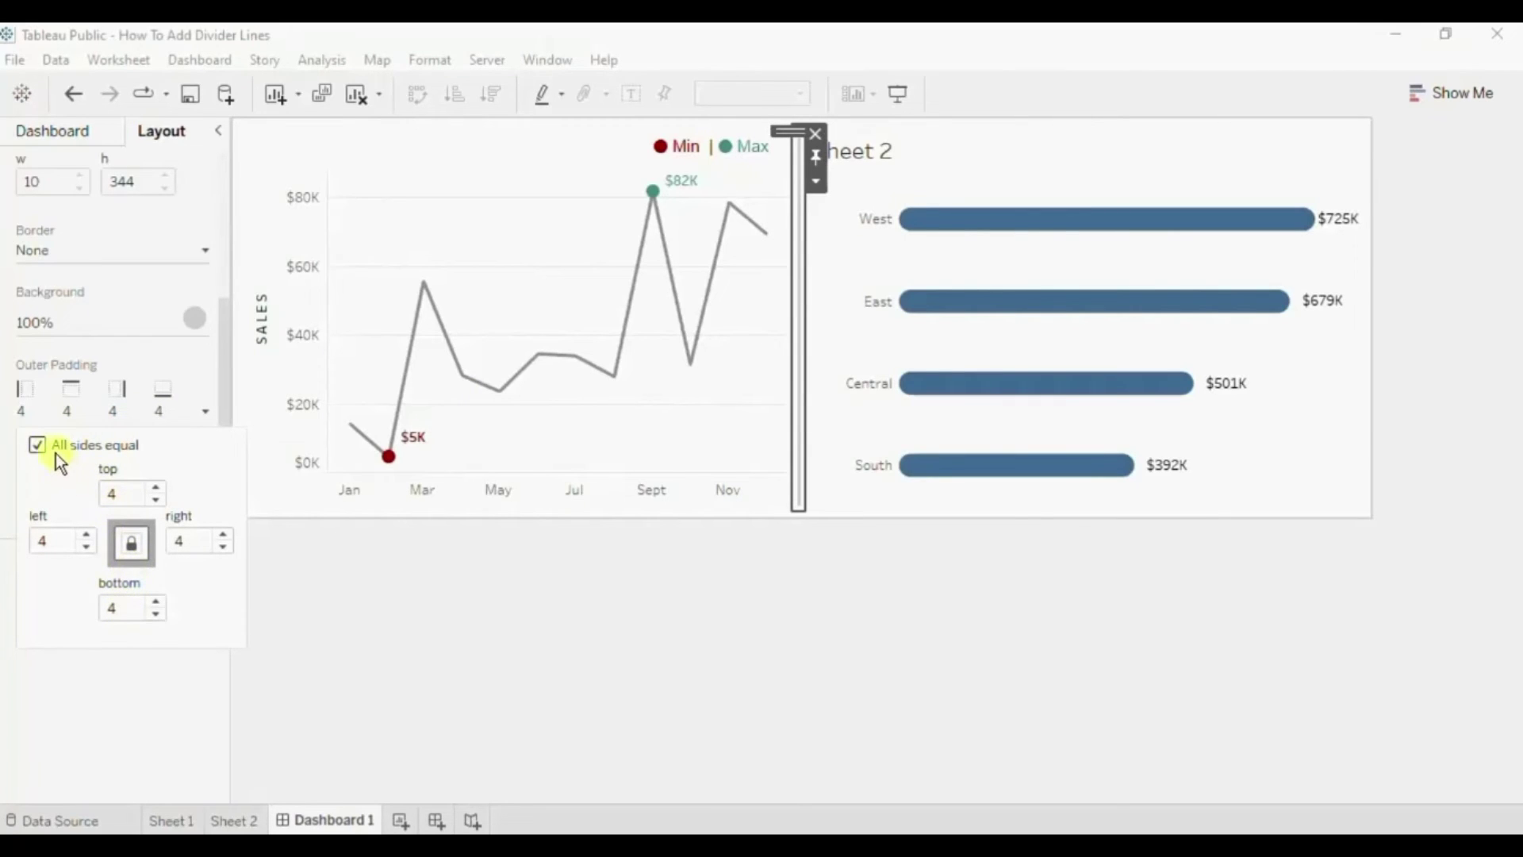
{"action": "left_click", "coordinate": [38, 445]}
Step: Set the divider's top outer padding to 28 and bottom padding to 2
{"action": "left_click", "coordinate": [154, 488]}
{"action": "left_click", "coordinate": [154, 488]}
{"action": "left_click", "coordinate": [154, 488]}
{"action": "left_click", "coordinate": [154, 488]}
{"action": "left_click", "coordinate": [154, 488]}
{"action": "left_click", "coordinate": [154, 488]}
{"action": "left_click", "coordinate": [154, 488]}
{"action": "left_click", "coordinate": [154, 488]}
{"action": "left_click", "coordinate": [154, 487]}
{"action": "left_click", "coordinate": [154, 488]}
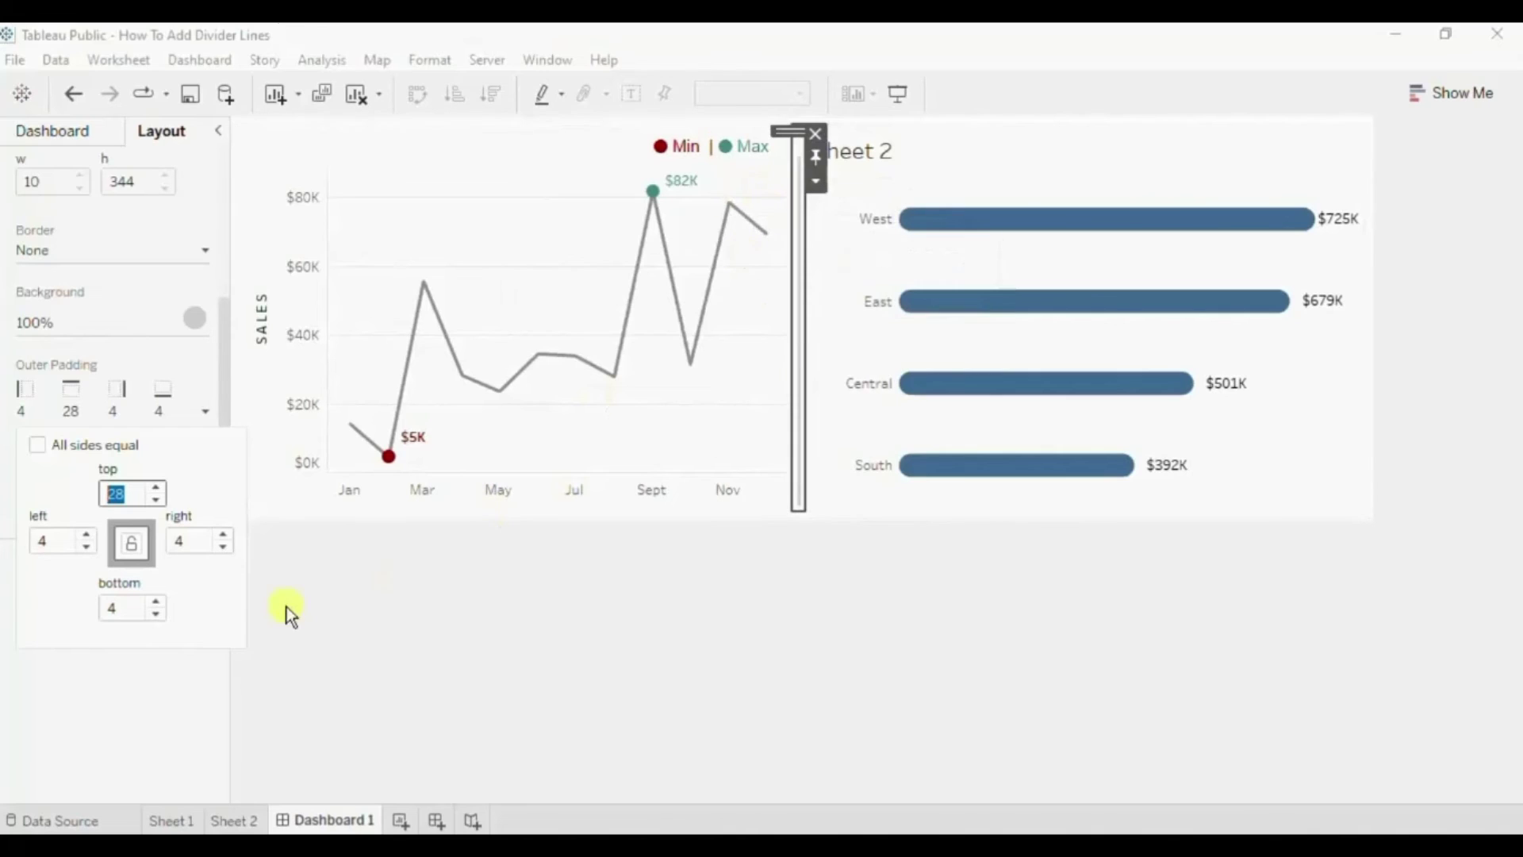
{"action": "double_click", "coordinate": [124, 607]}
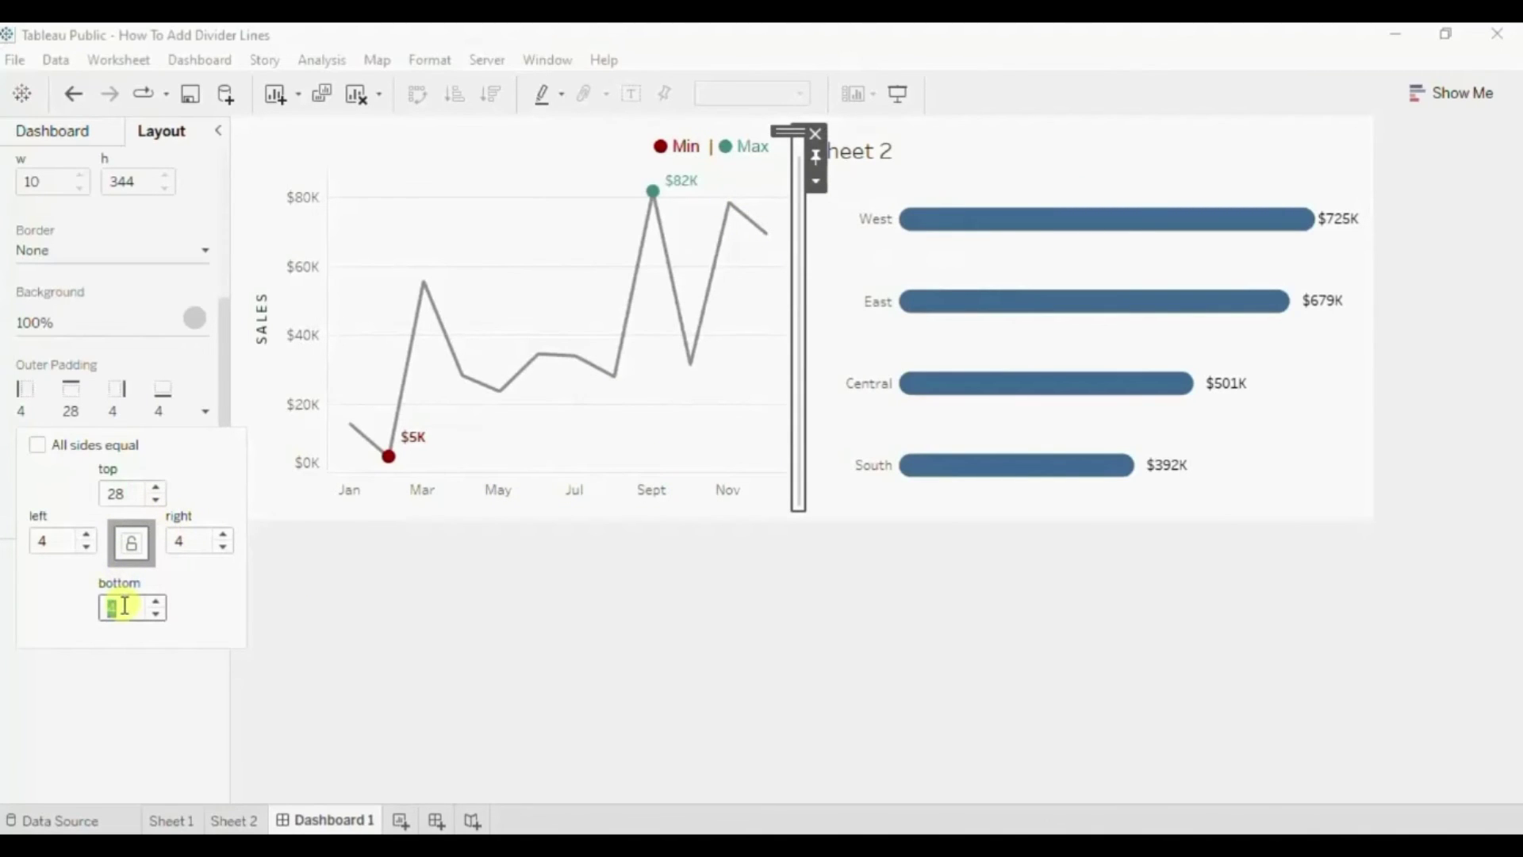
{"action": "type", "text": "28"}
{"action": "left_click", "coordinate": [412, 610]}
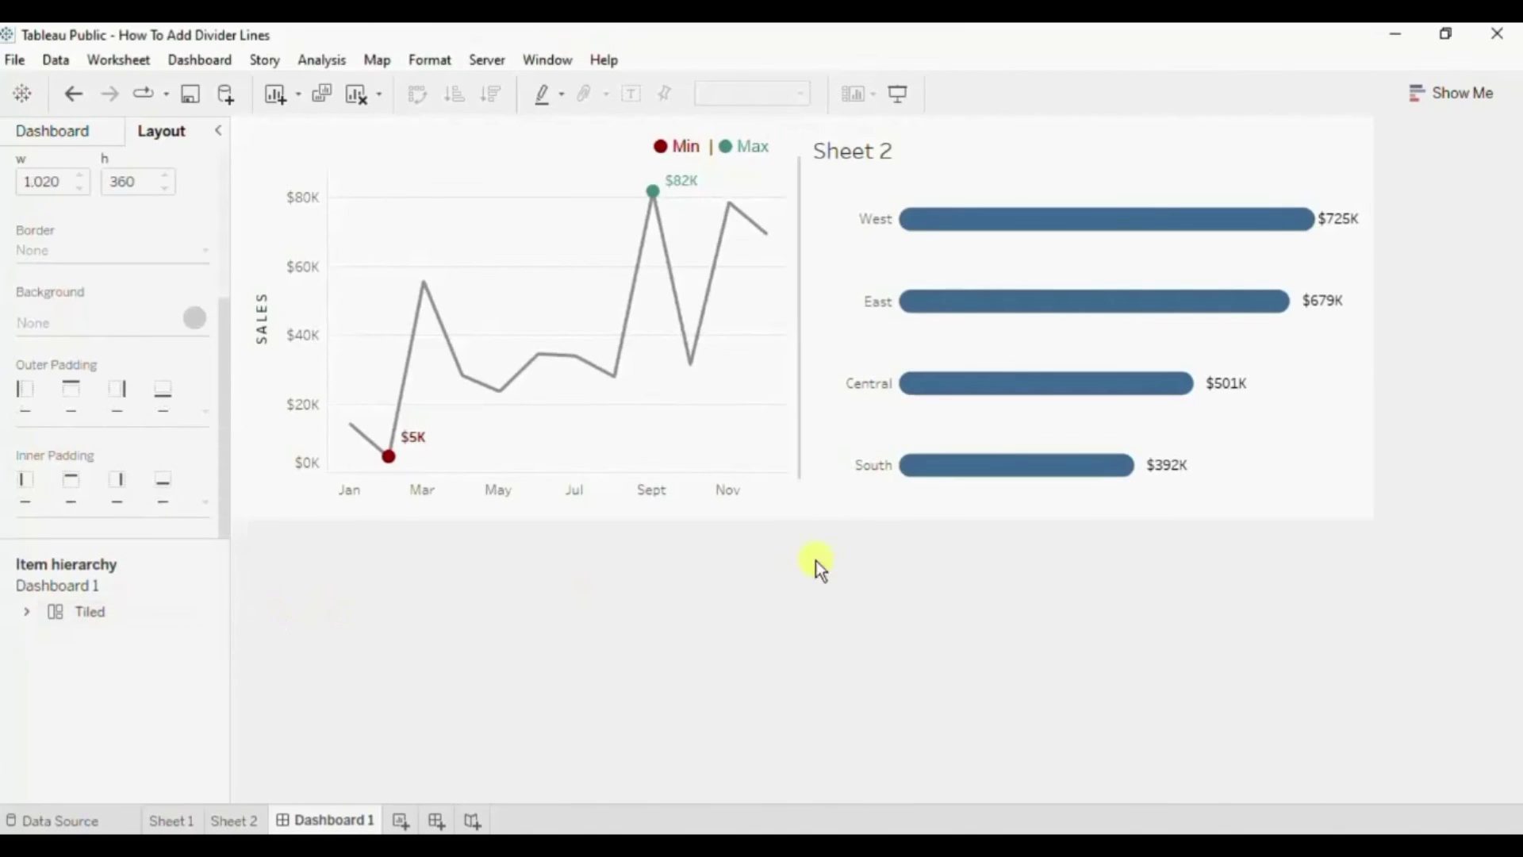
{"action": "left_click", "coordinate": [799, 467]}
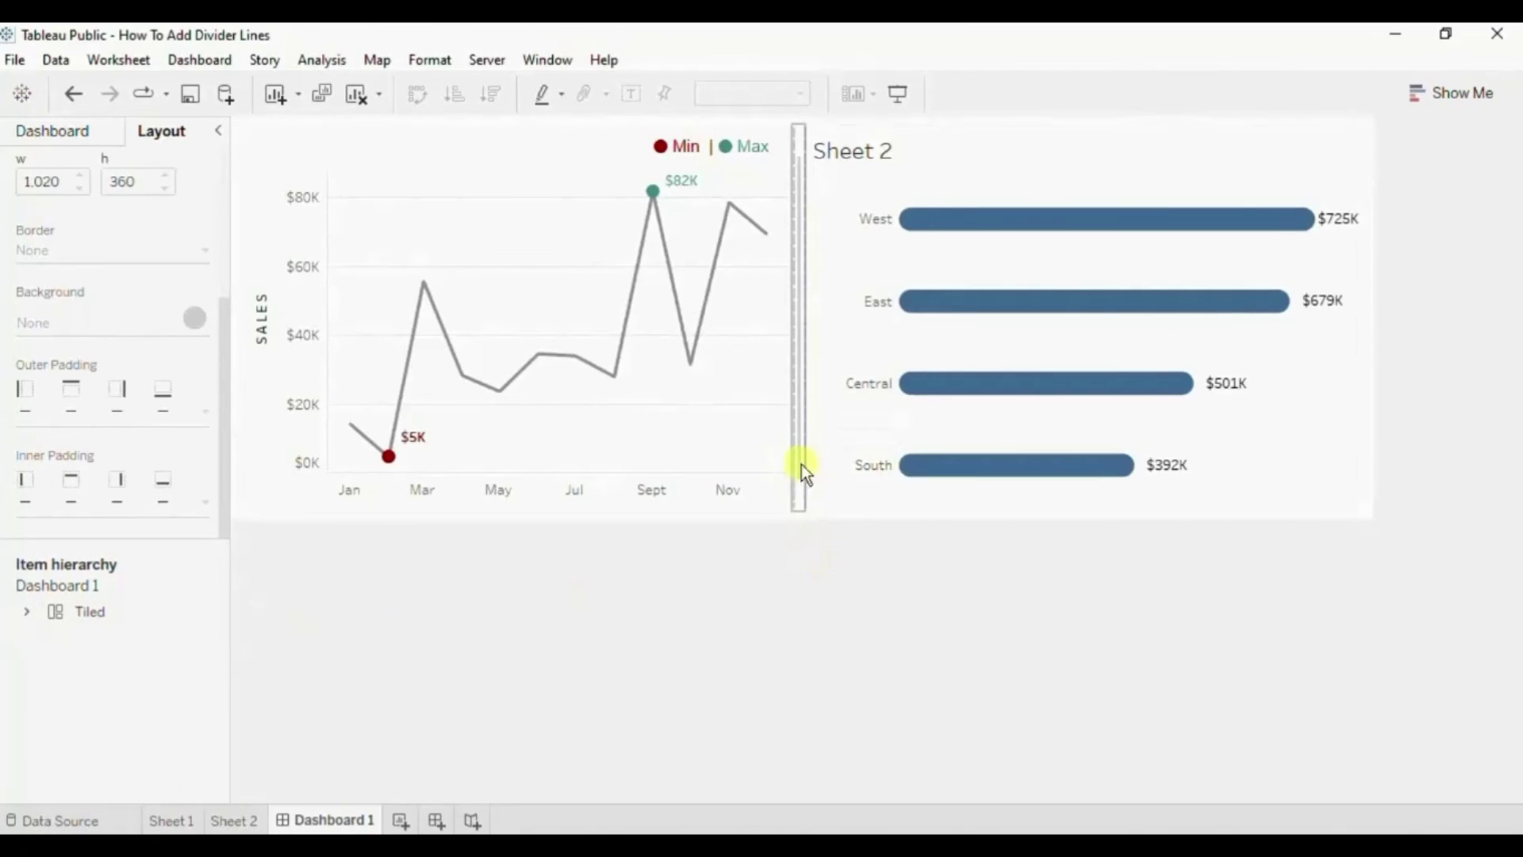